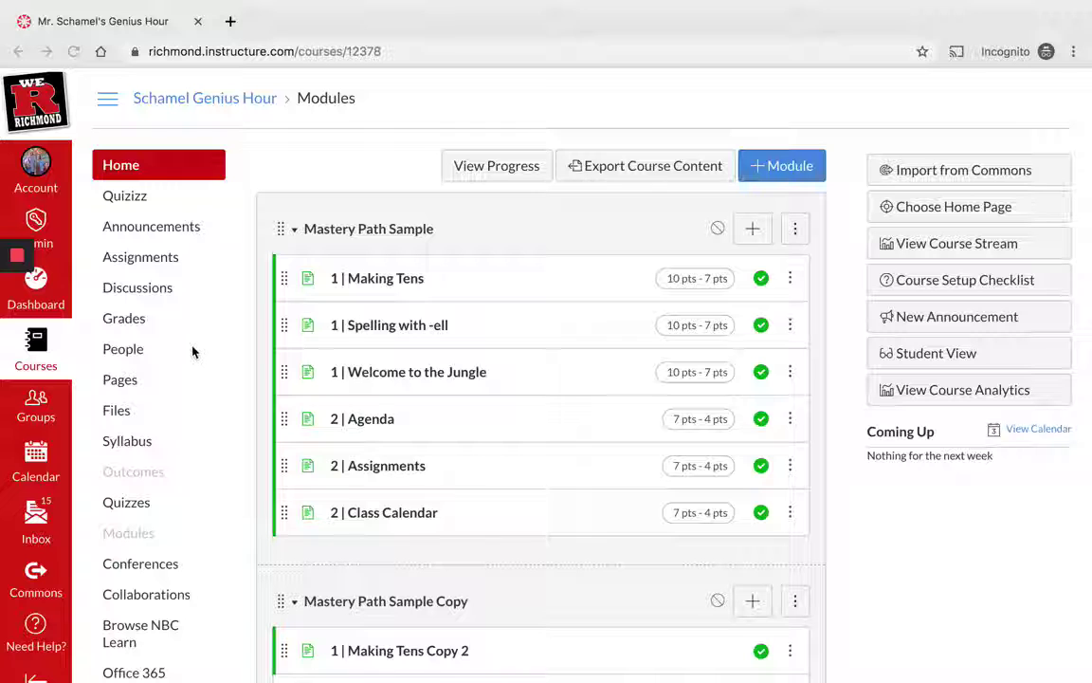
Step: Enable the New Gradebook feature option in the course settings and open the course's grades
scroll(178, 324, down, 5)
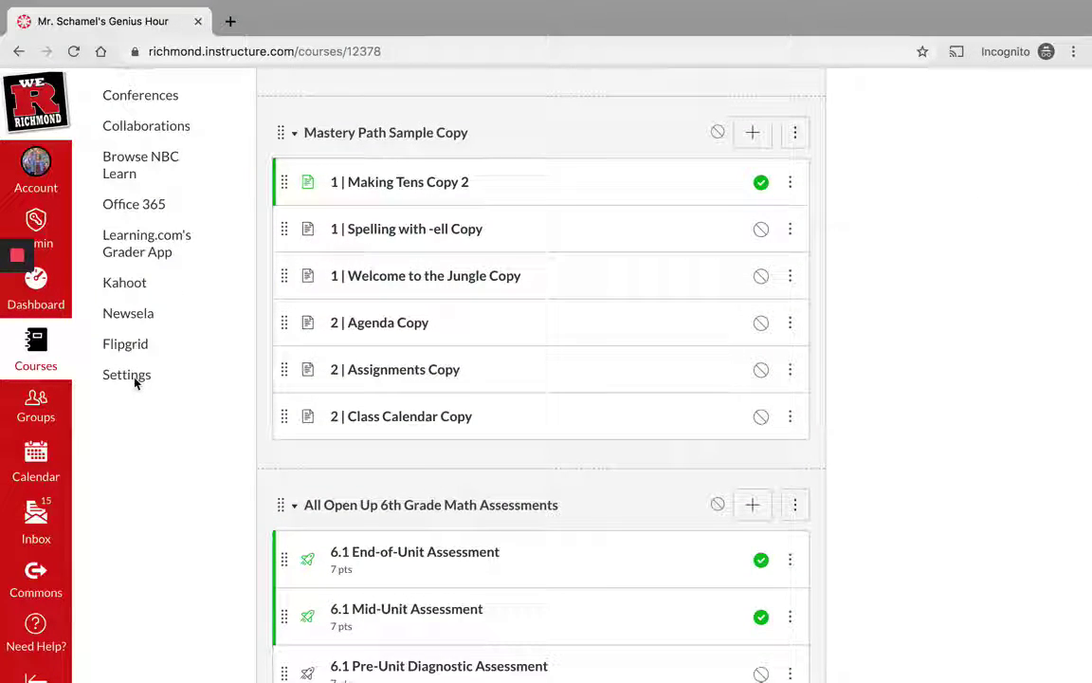
click(131, 382)
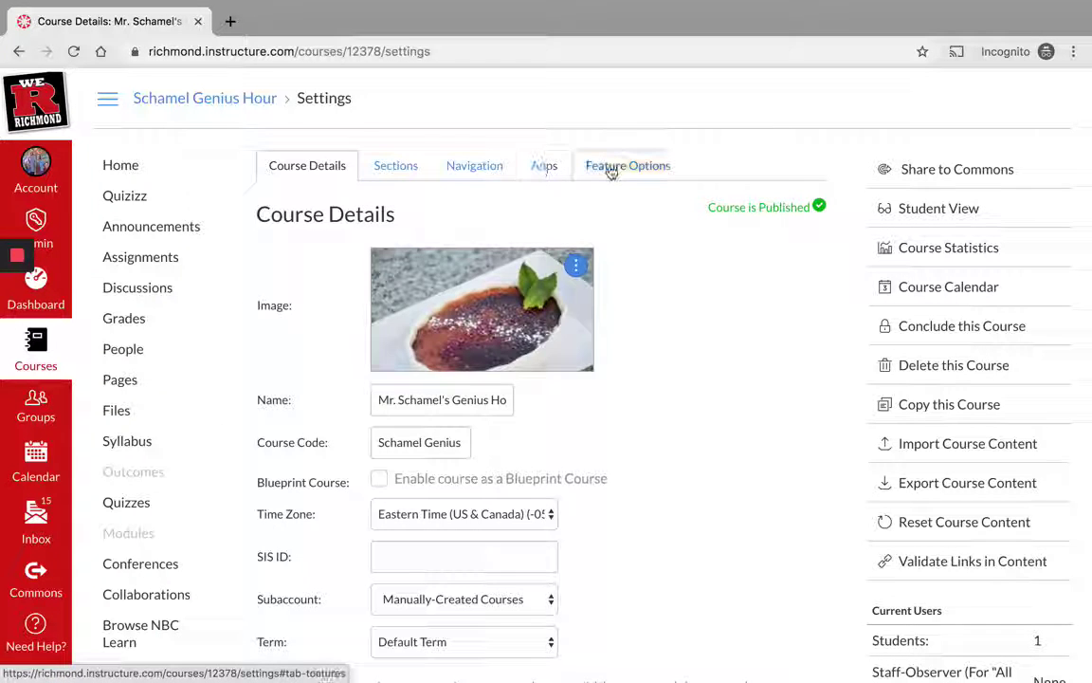
click(611, 167)
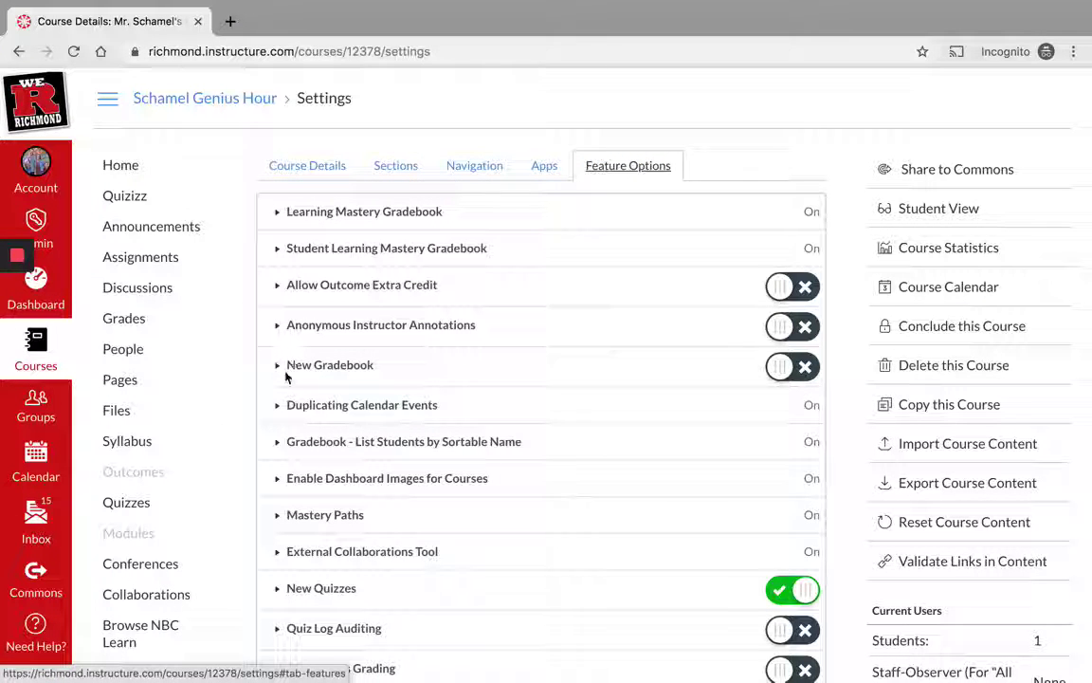
click(796, 367)
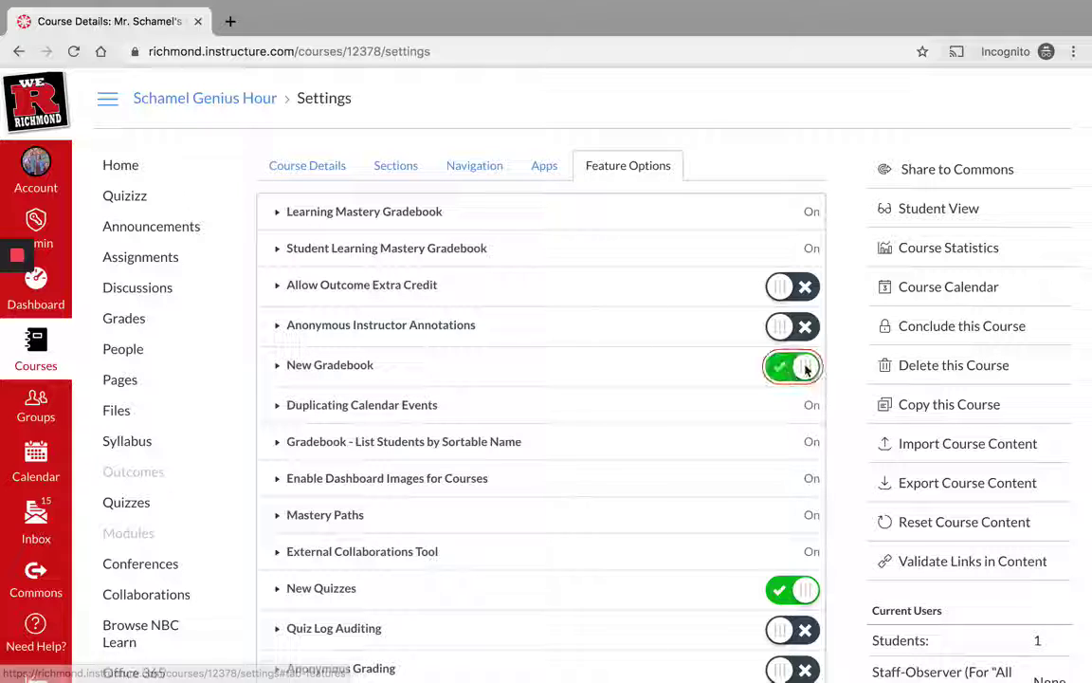
click(138, 323)
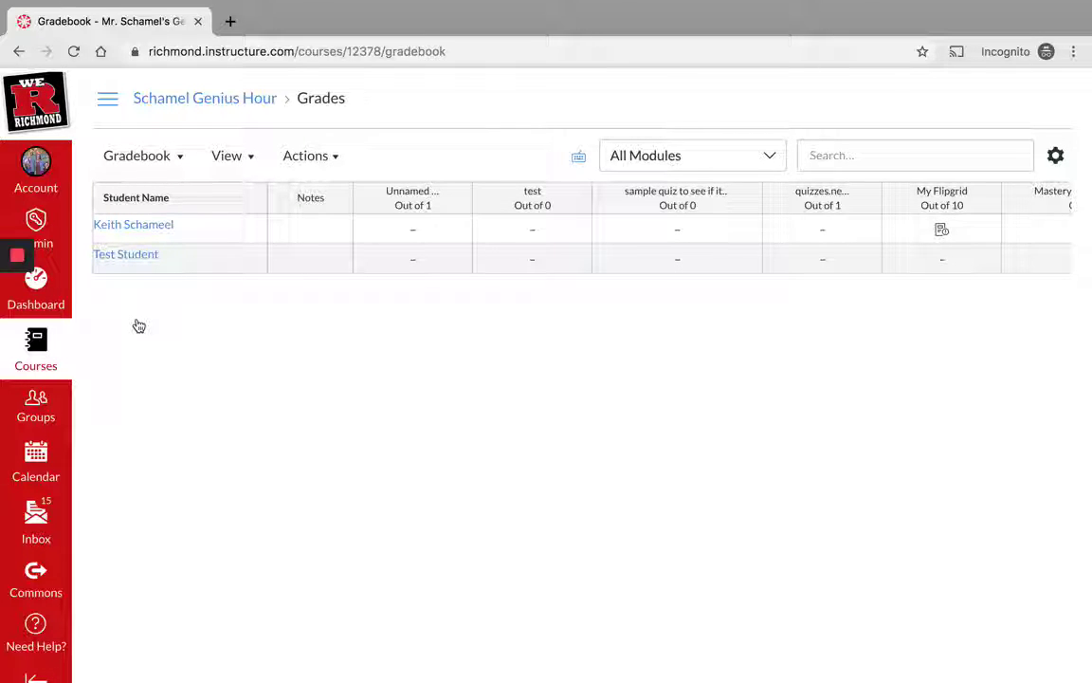
Step: Look over the alternative gradebook views and the gradebook history option
click(179, 158)
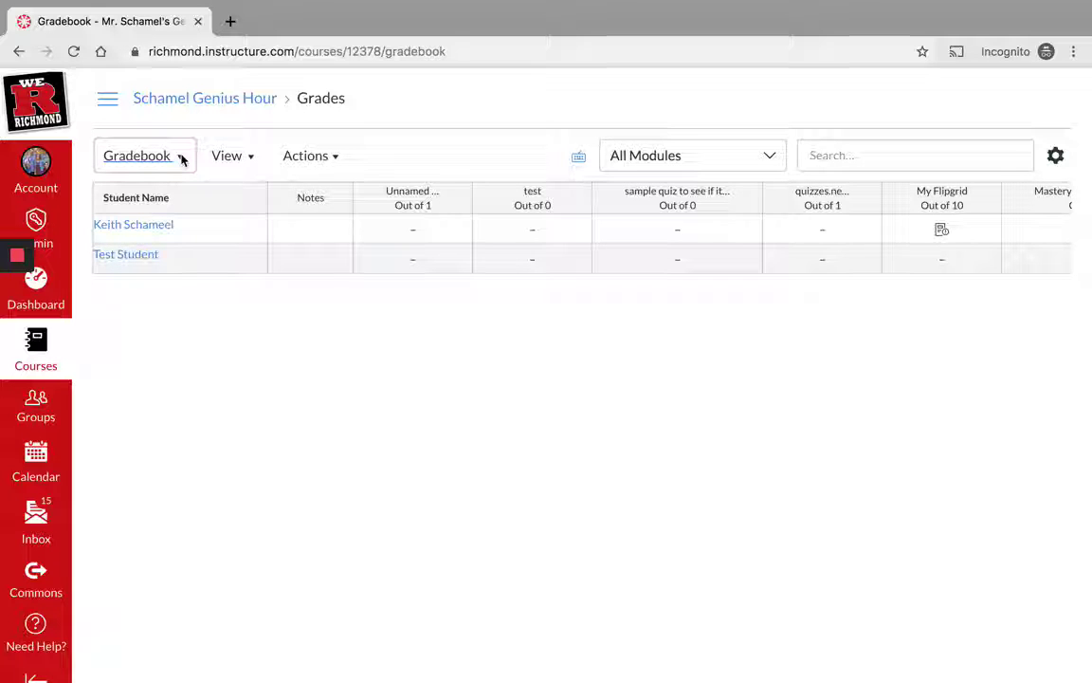
click(180, 159)
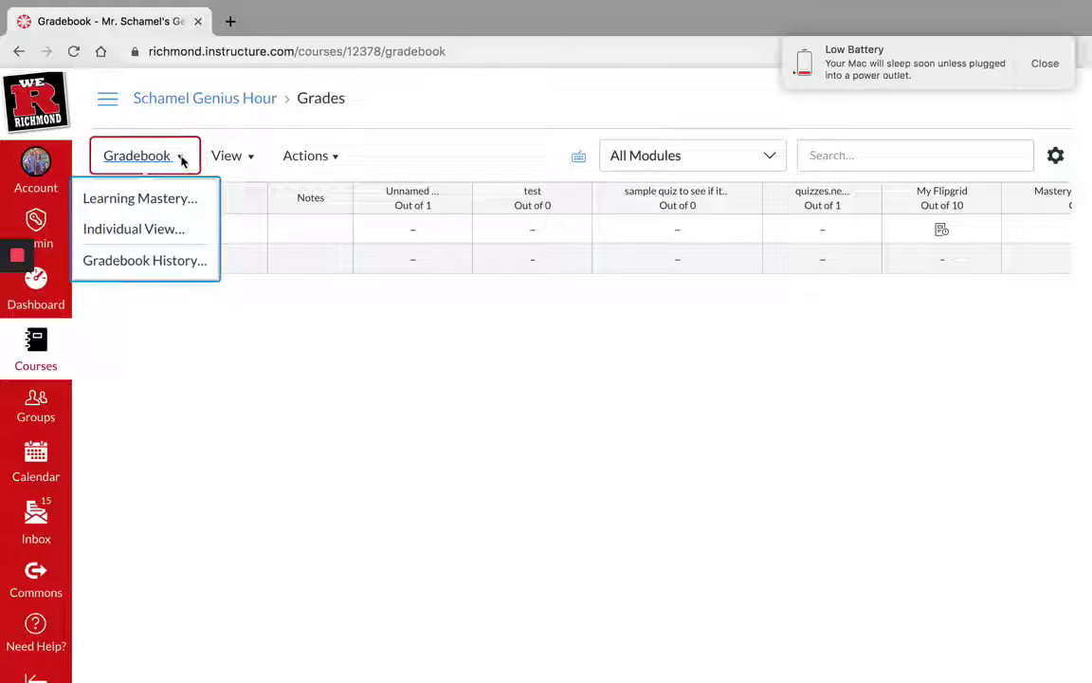
click(181, 162)
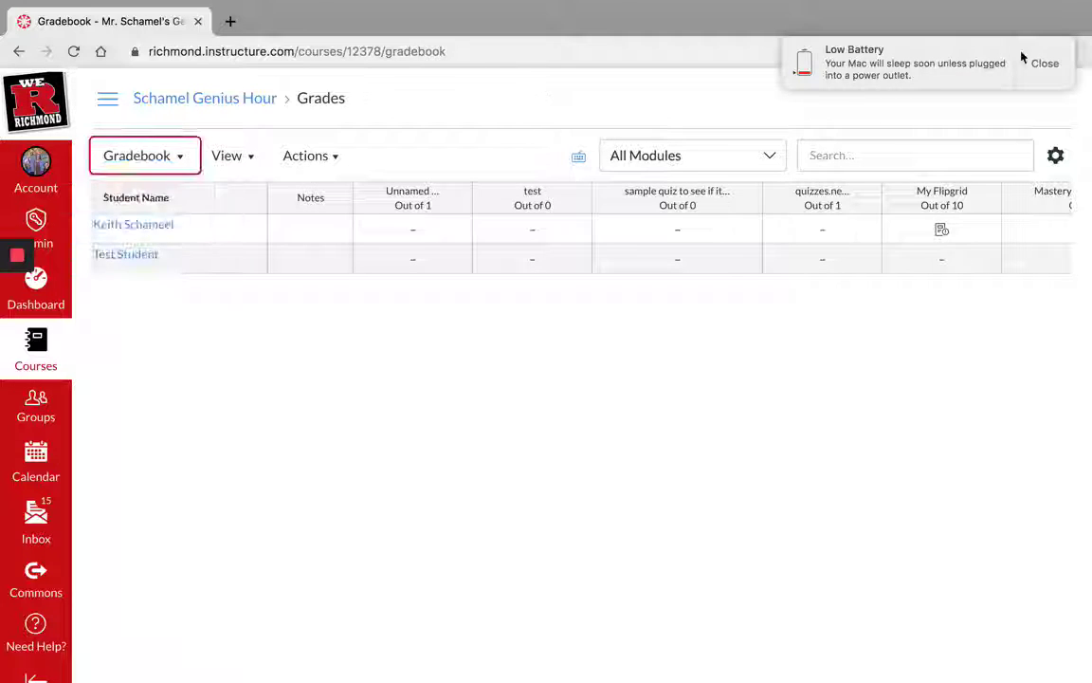
click(181, 161)
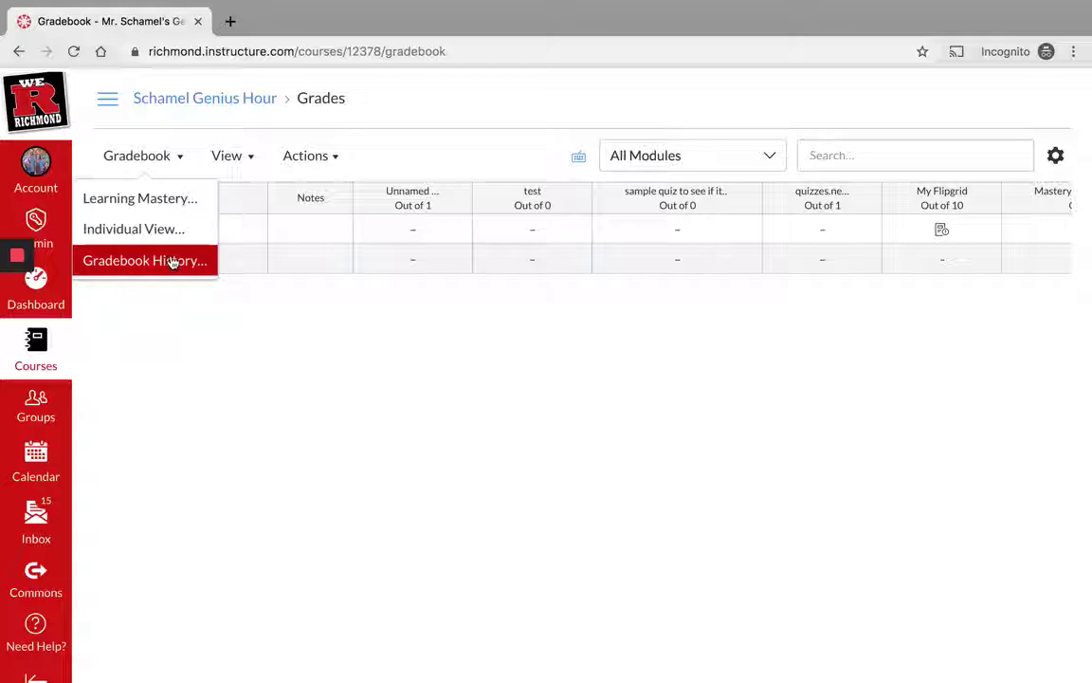
Step: Review the column arrangement options and add the Assignment Groups filter to the gradebook
click(252, 157)
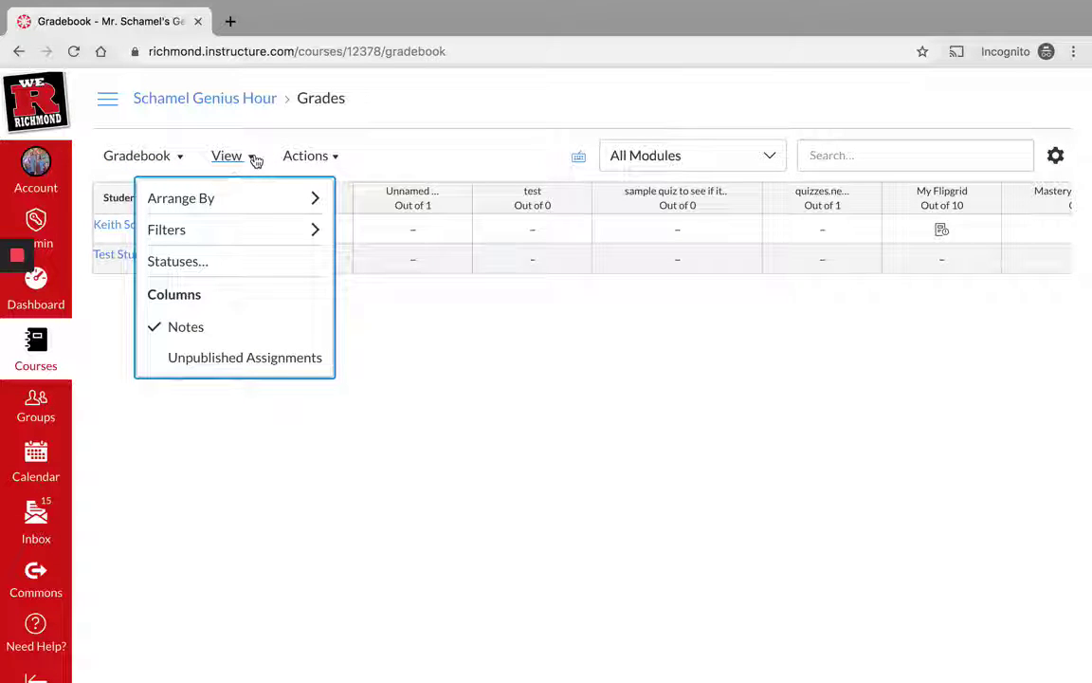
mouse_move(258, 201)
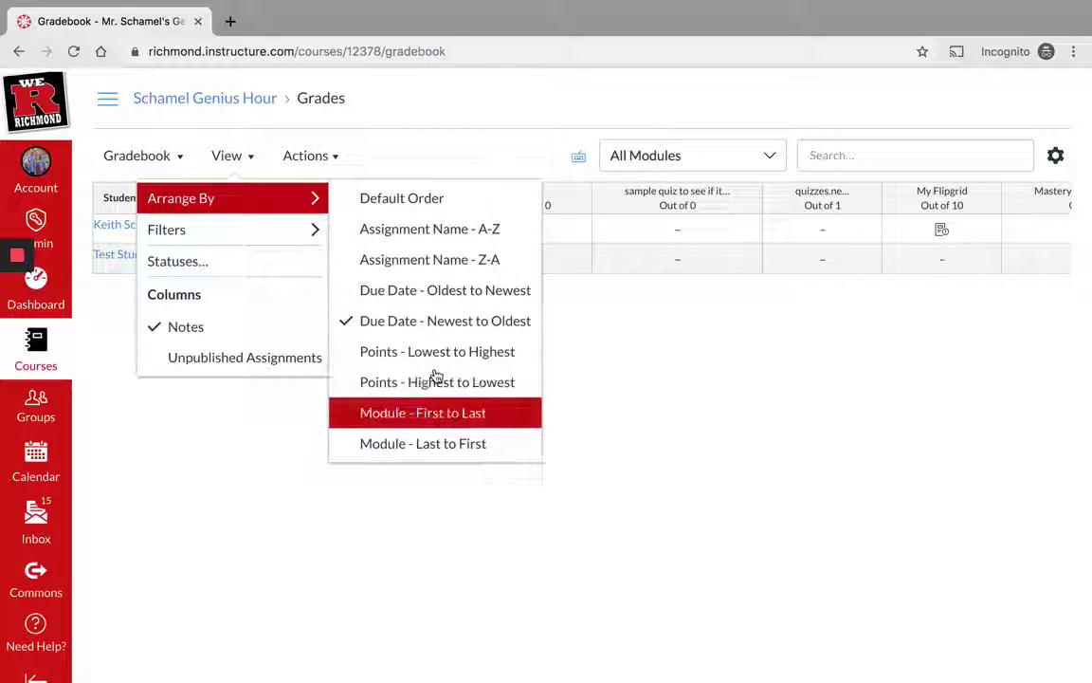
mouse_move(309, 243)
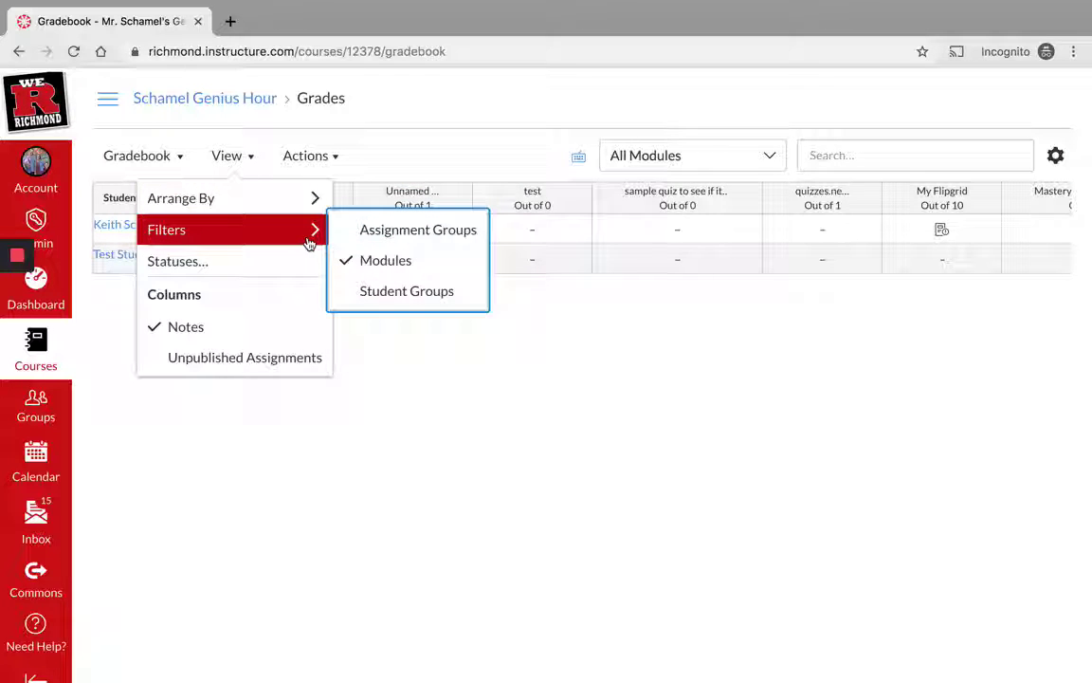
click(383, 237)
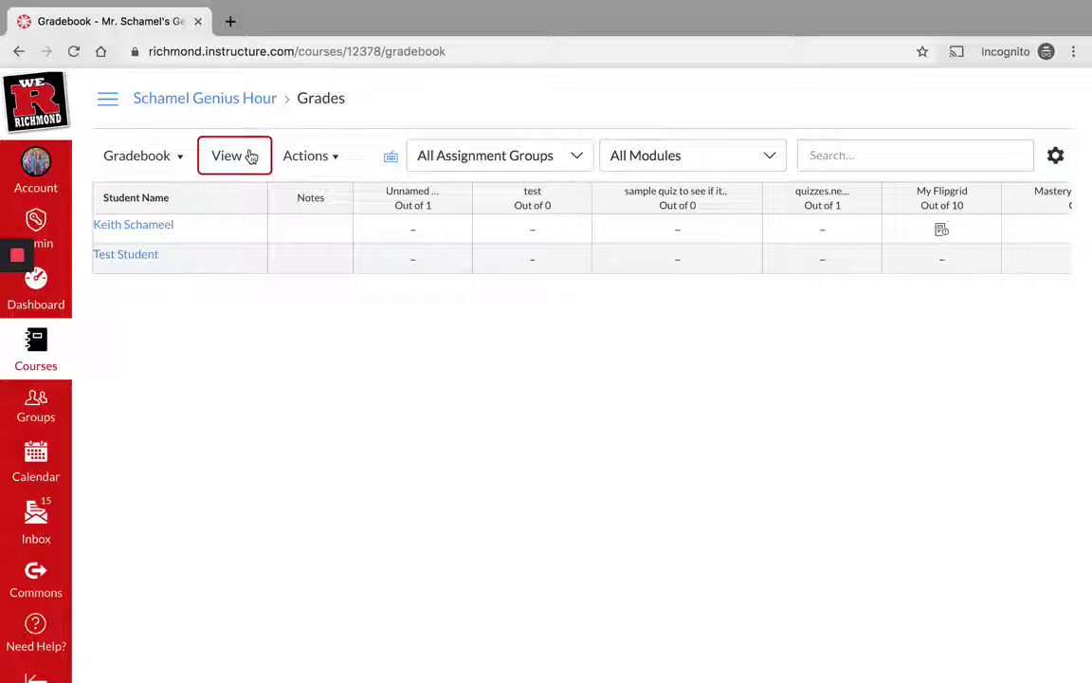
click(464, 152)
click(464, 152)
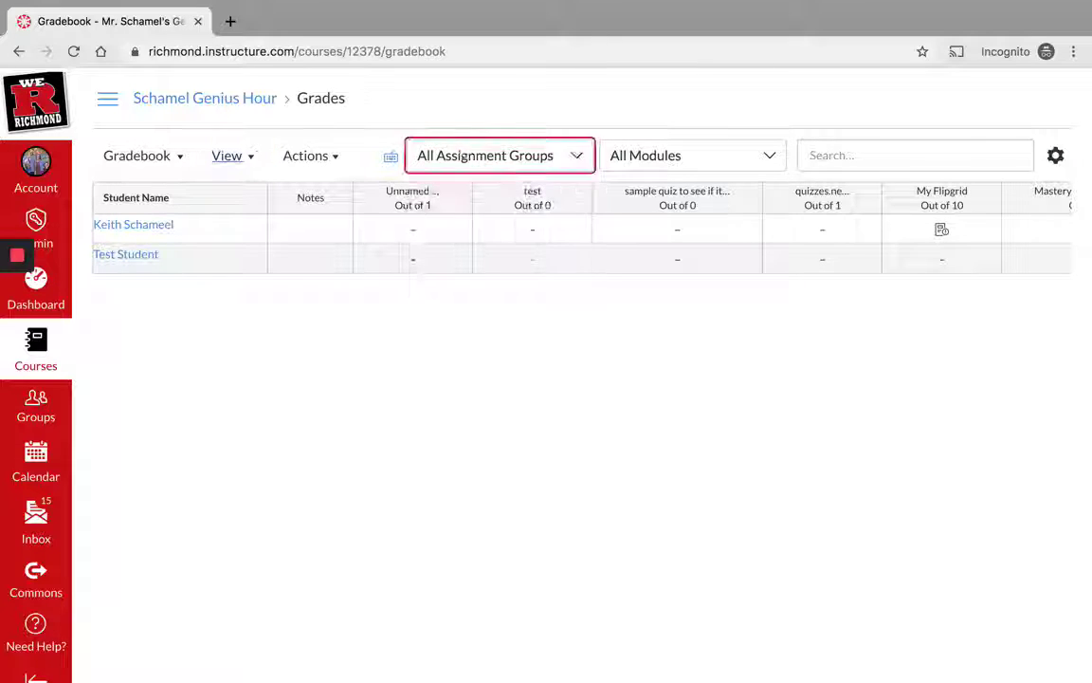
click(578, 159)
click(578, 158)
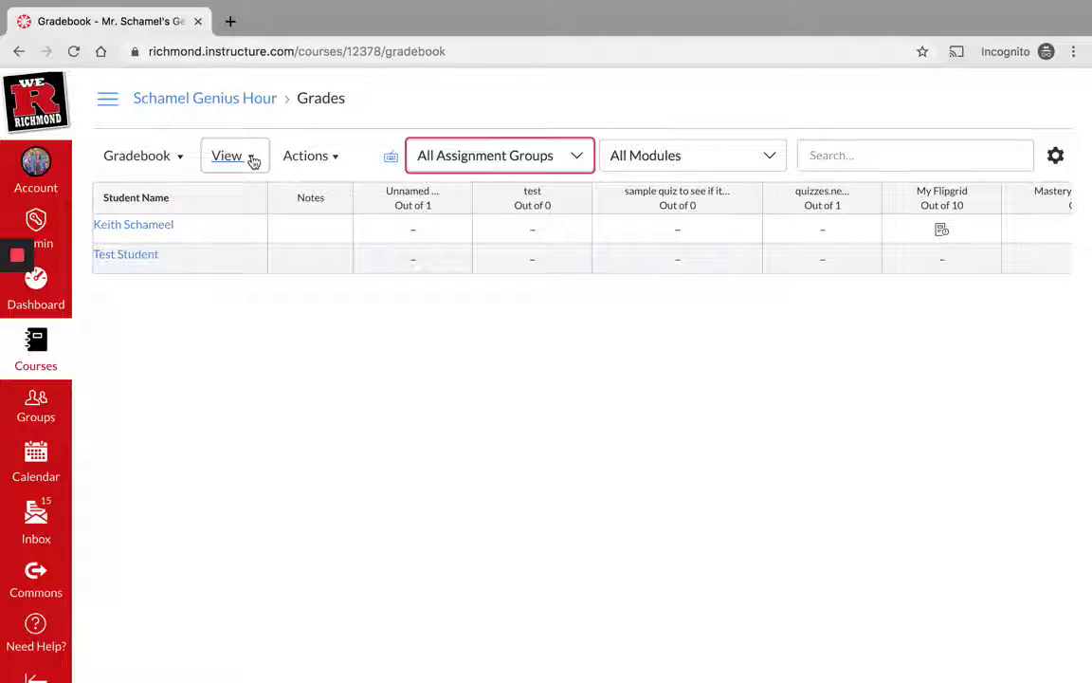
Step: Review the gradebook's status colours, including the colour choices for Excused, and close the statuses without changes
click(253, 161)
click(253, 161)
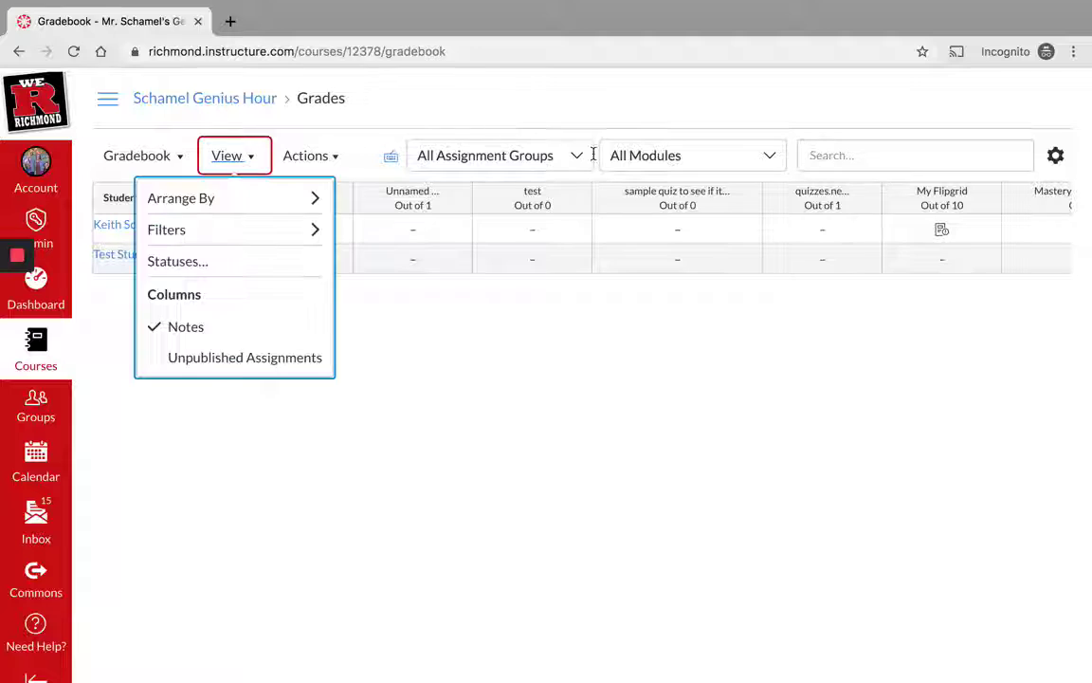
click(219, 261)
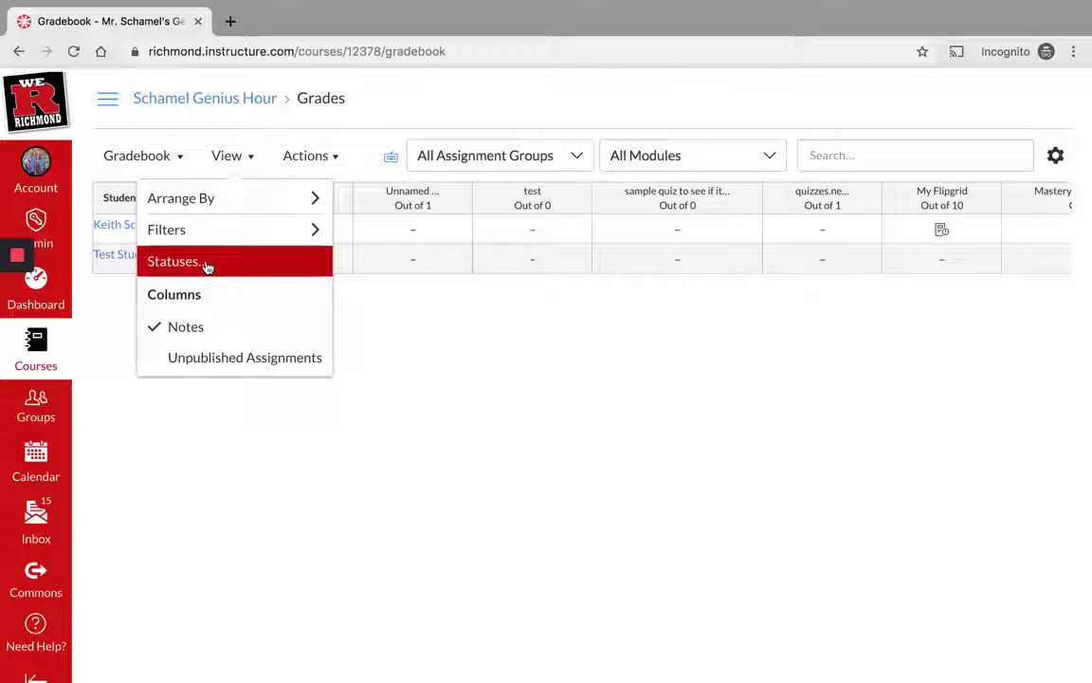
key(Escape)
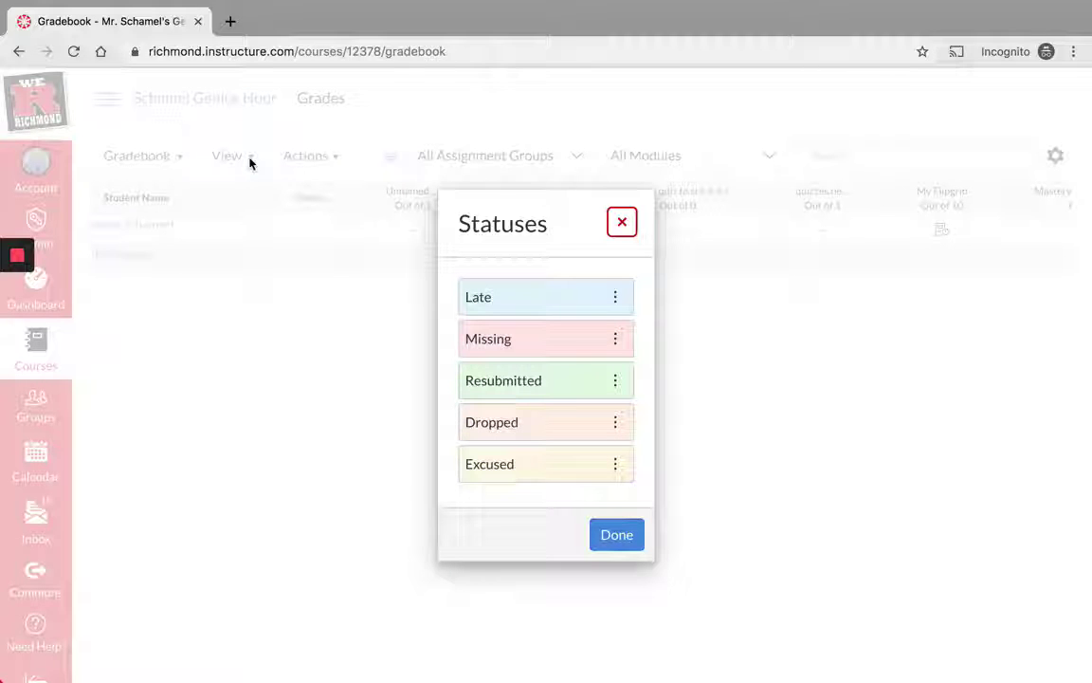
click(441, 262)
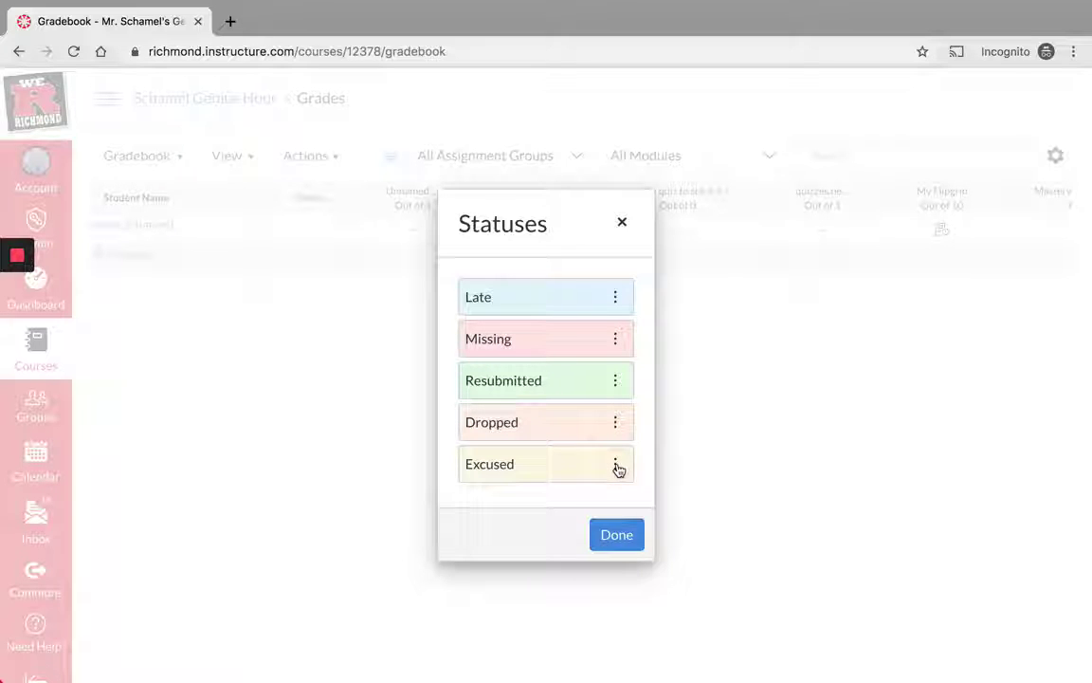
click(616, 465)
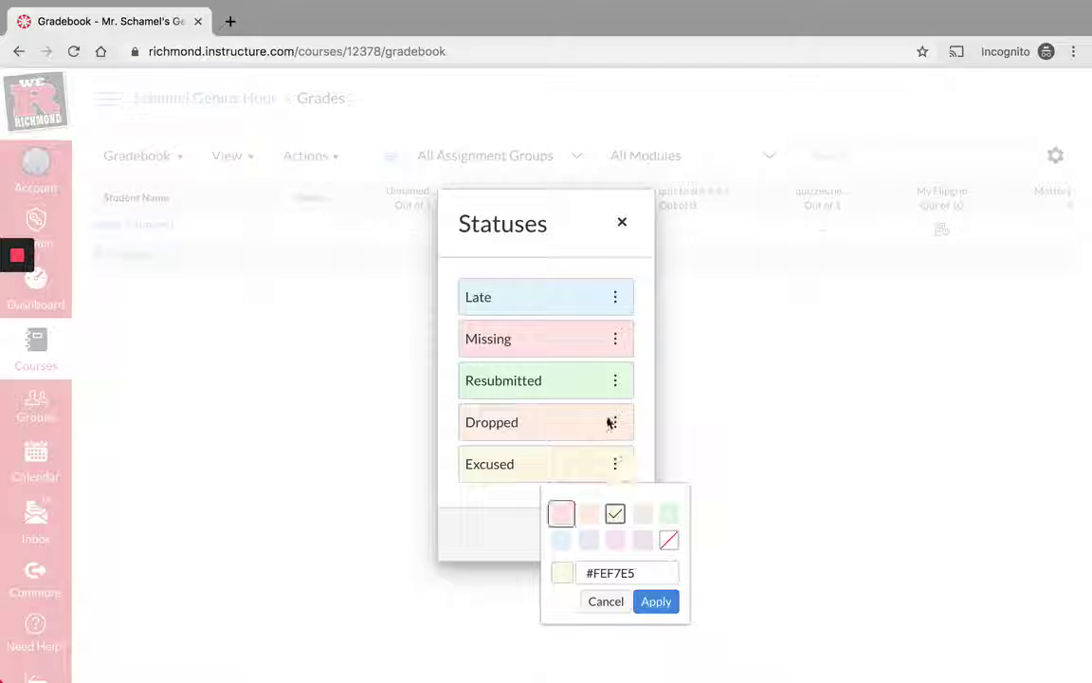
click(515, 500)
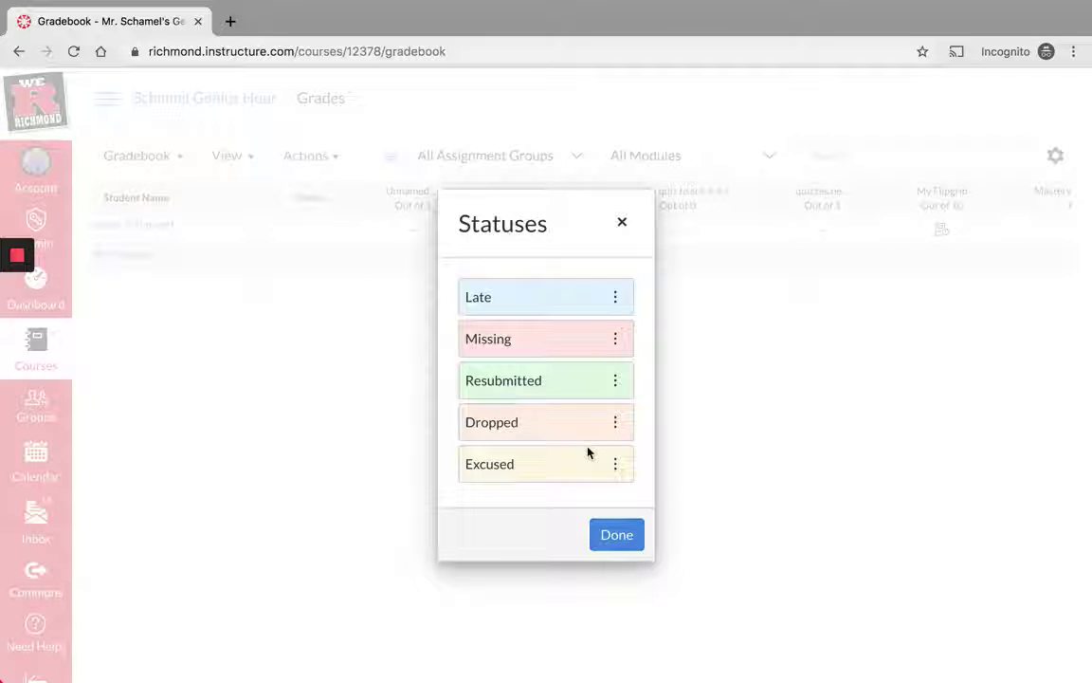
click(623, 225)
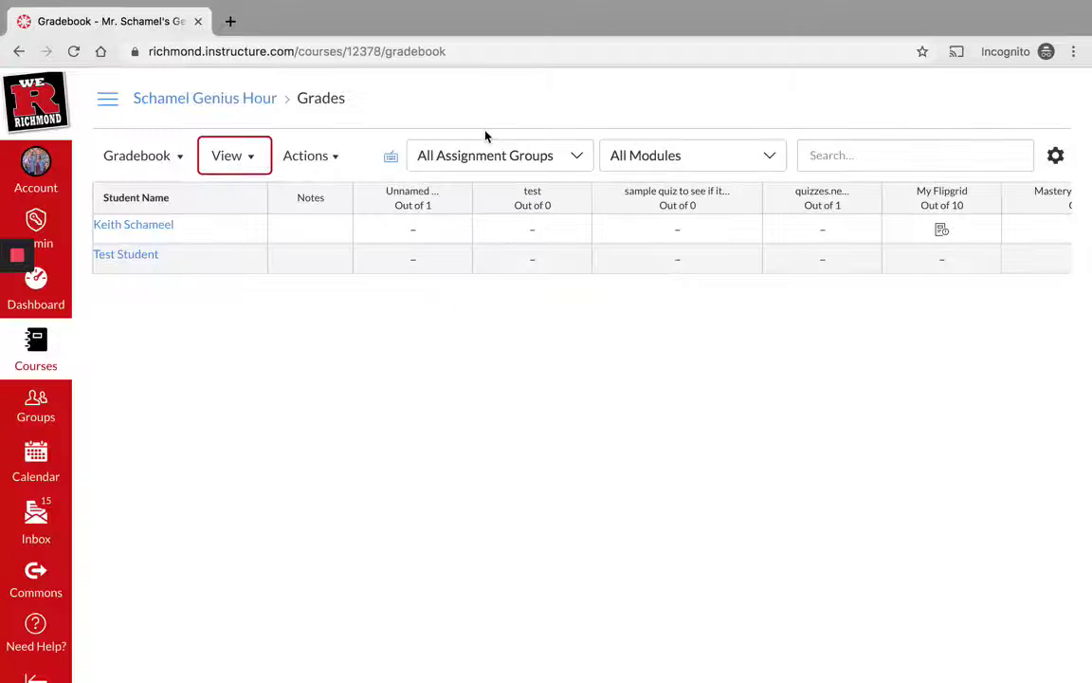
Step: Show the unpublished assignment columns in the gradebook and hide them again
click(257, 163)
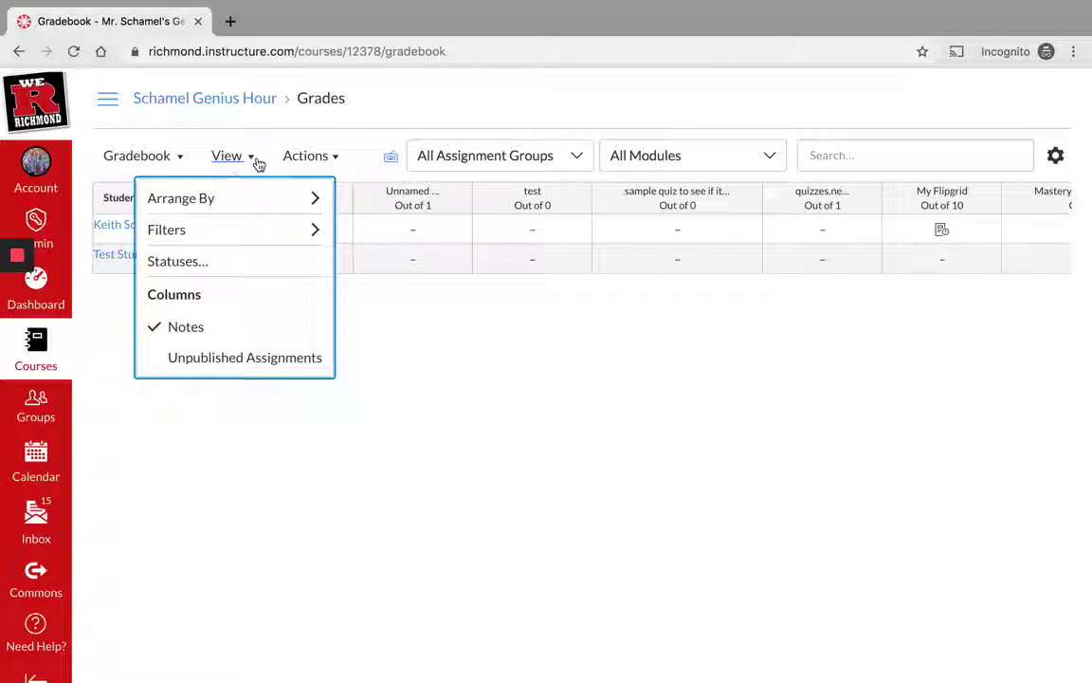
click(248, 357)
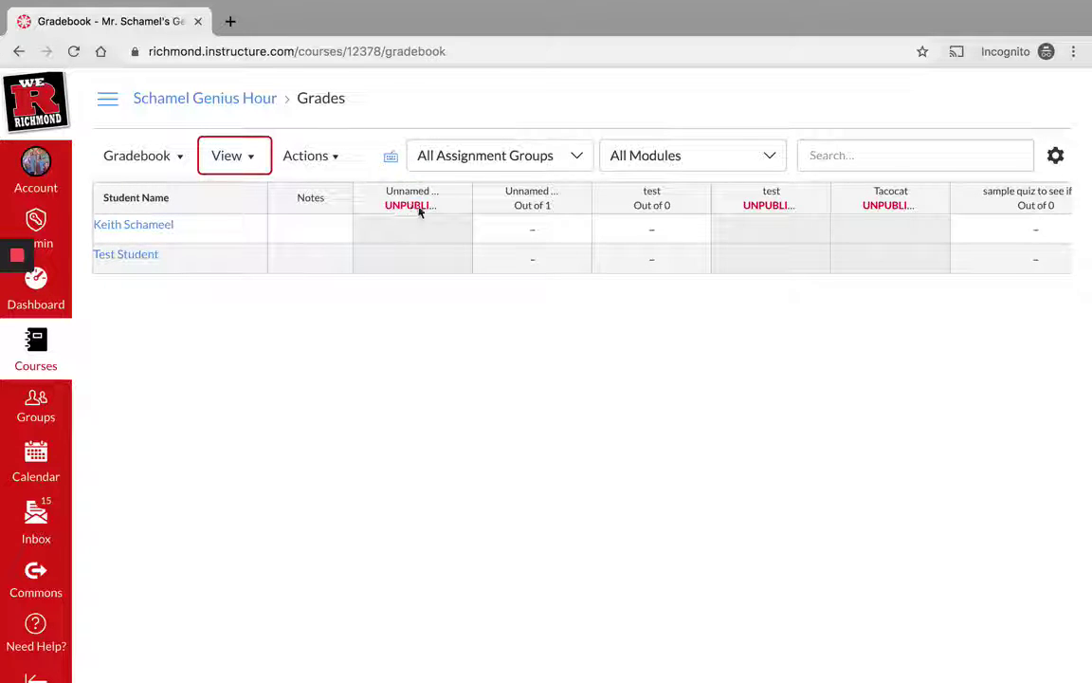
click(254, 164)
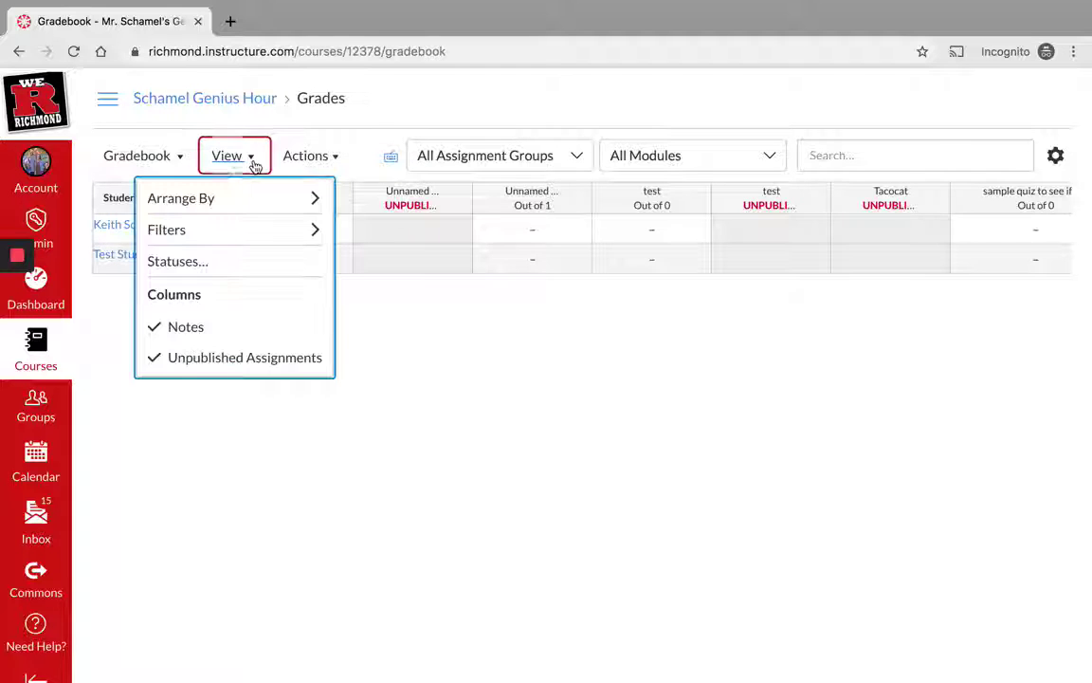
click(237, 351)
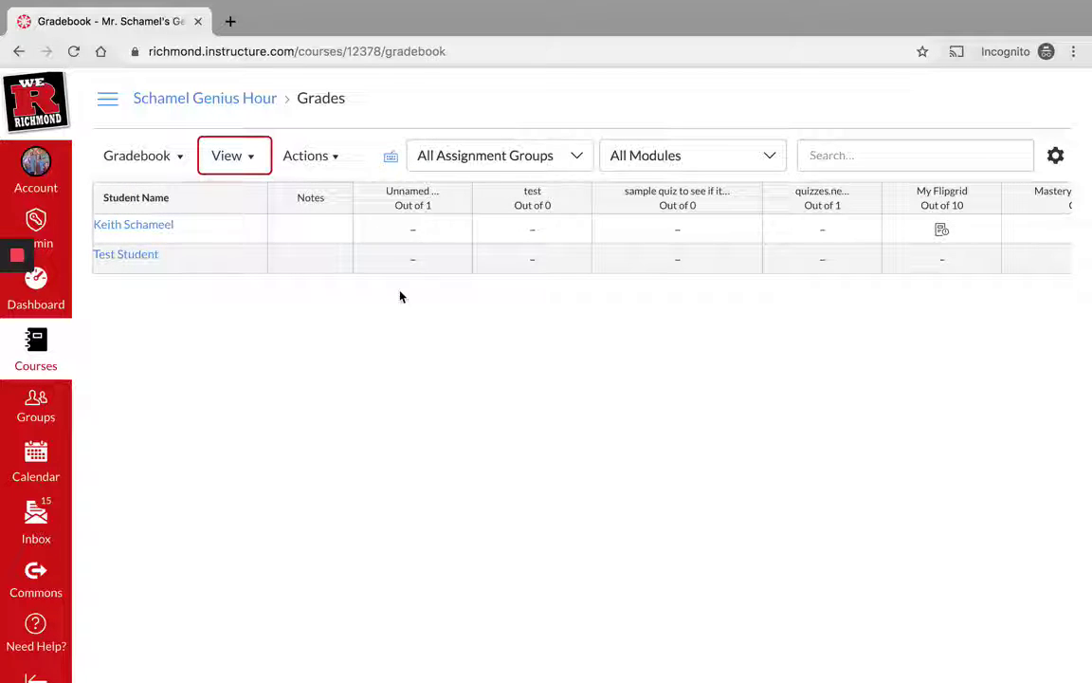
click(328, 161)
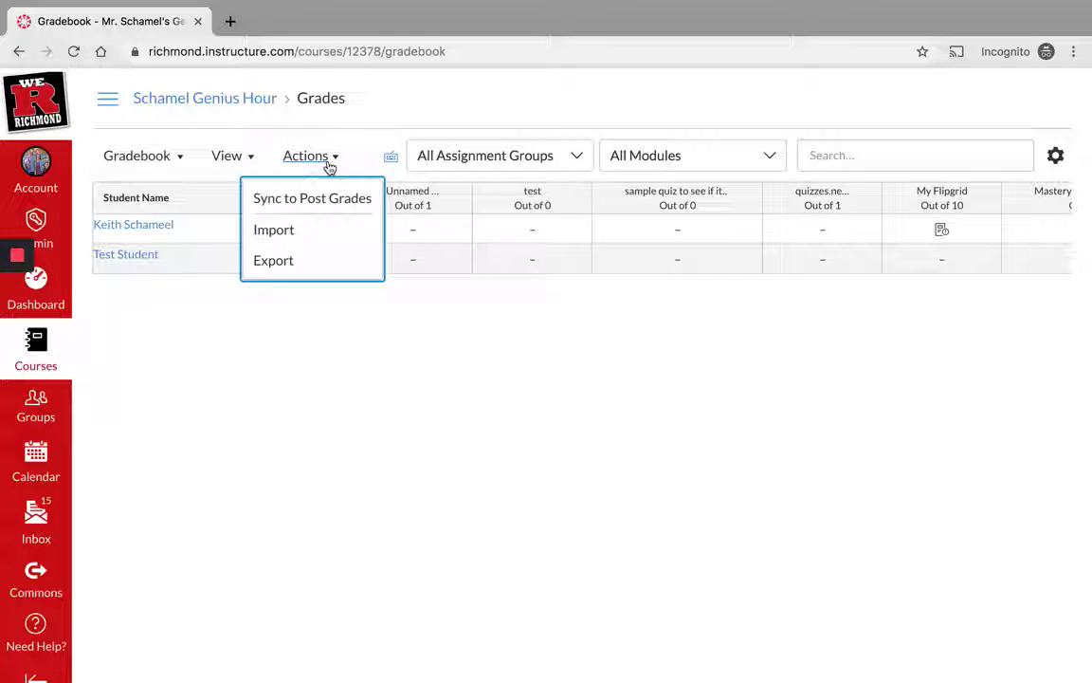
click(242, 165)
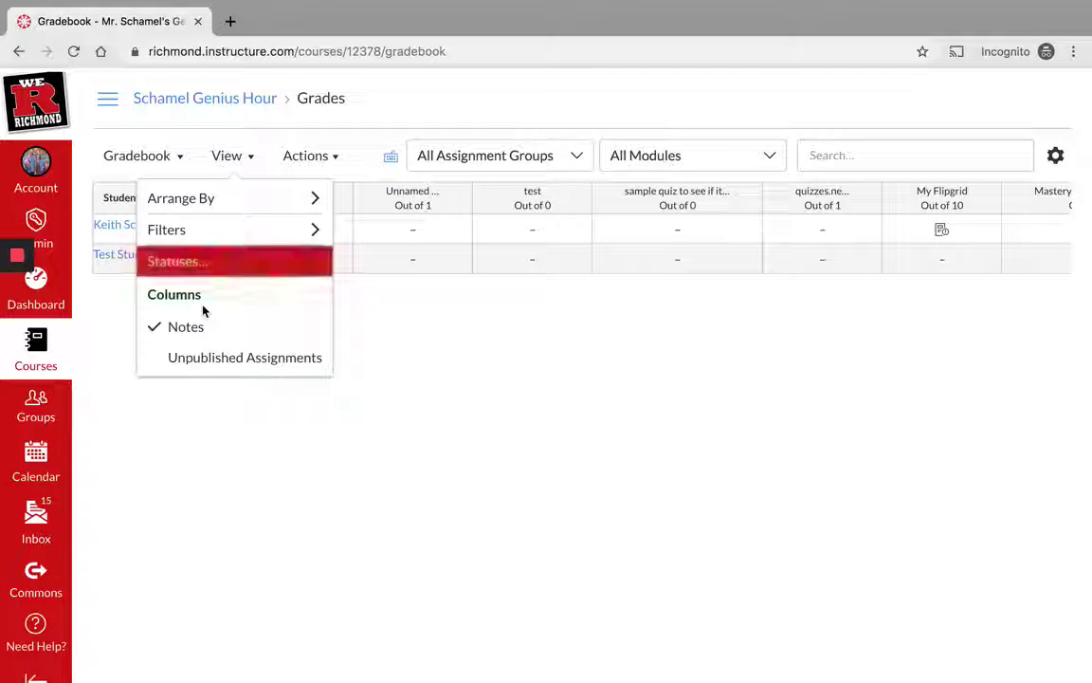
click(371, 277)
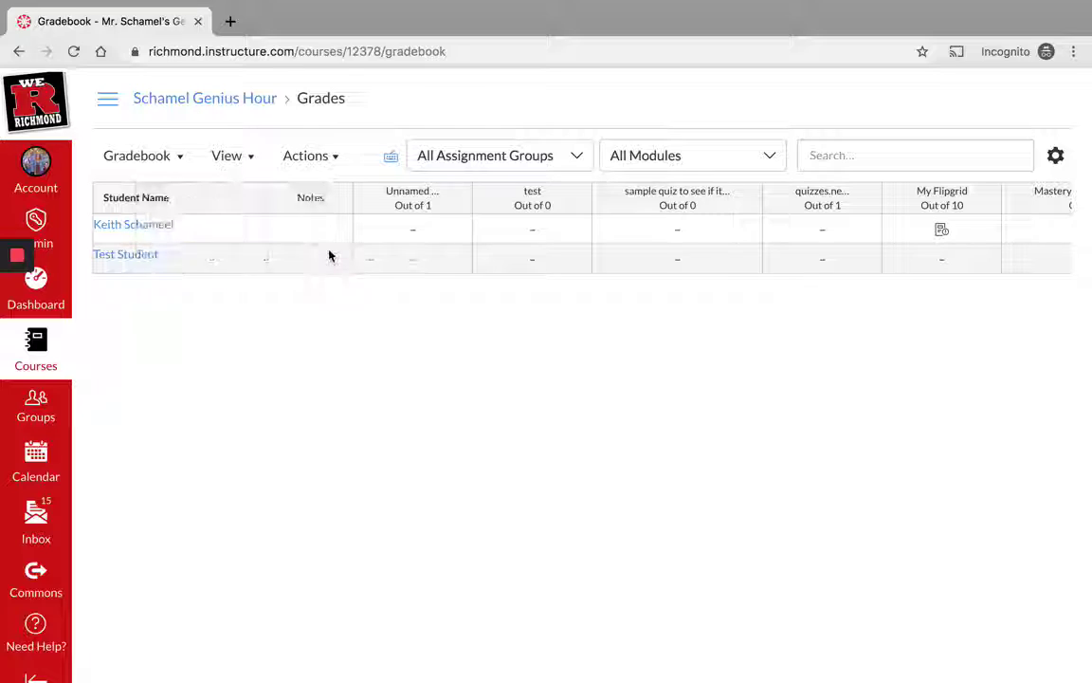
Step: Save the note "notes about students" for the first student in the Notes column, leaving the Test Student's note empty
click(327, 223)
text(note)
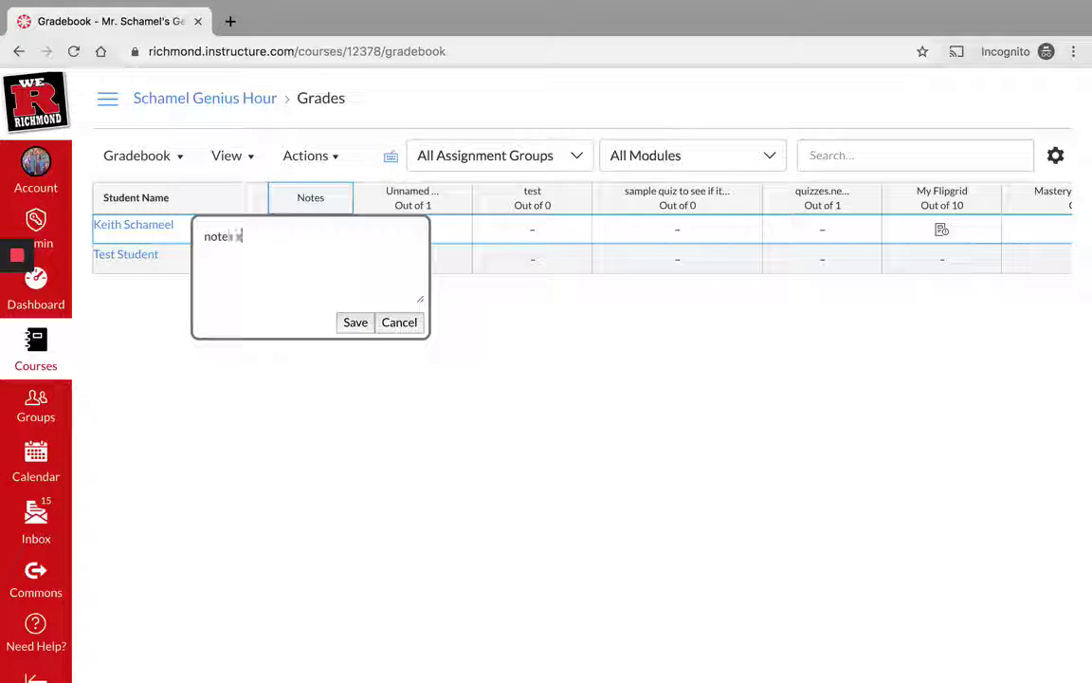
text(s about students)
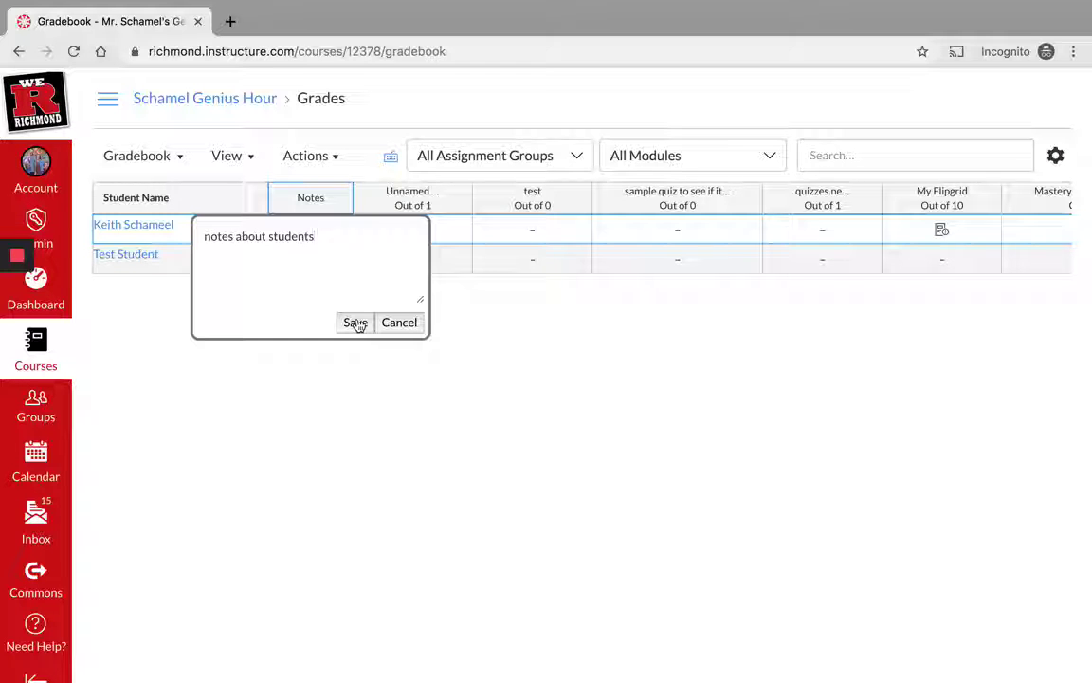
click(355, 324)
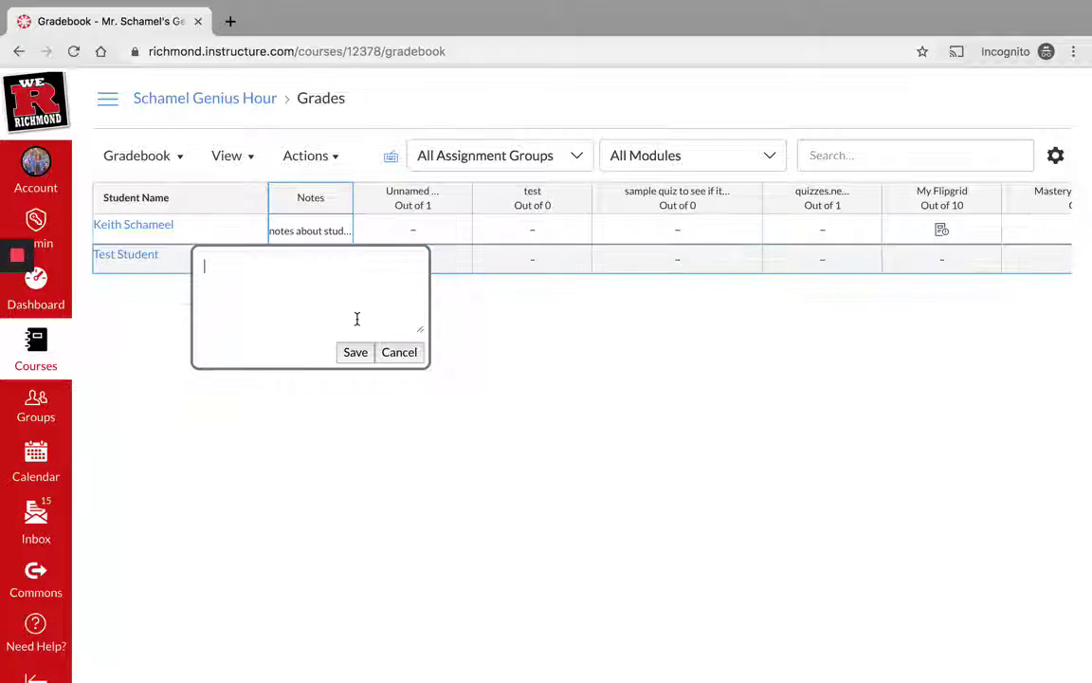
click(407, 353)
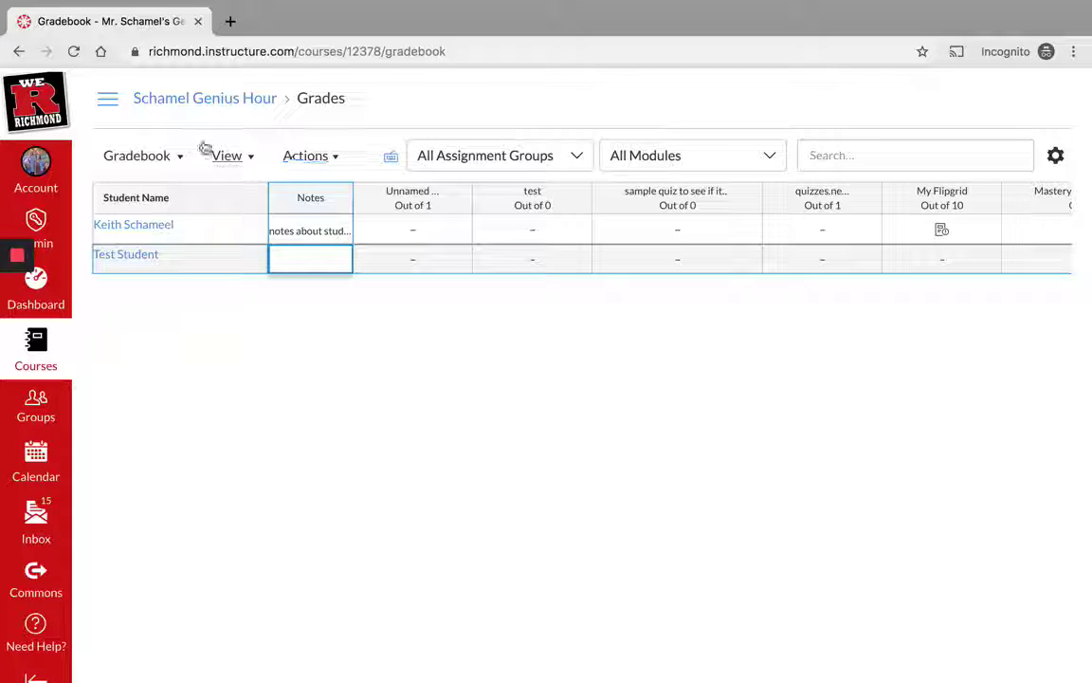
Step: Review the gradebook's sync, import and export actions, and view the late policies in the gradebook settings without changing them
click(337, 160)
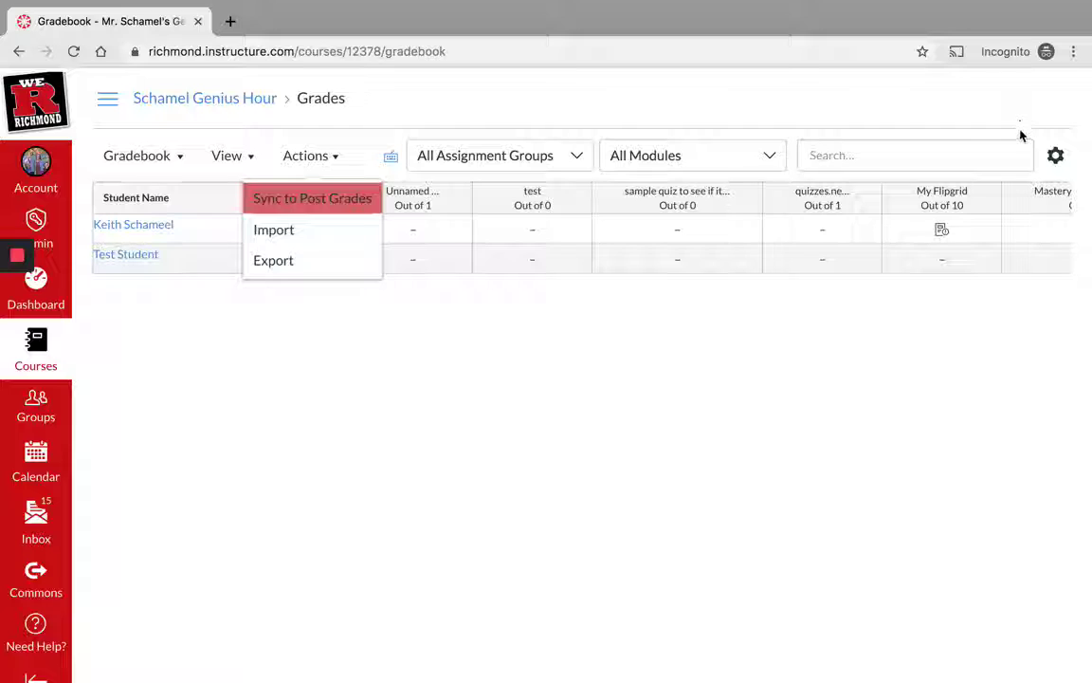
click(1058, 156)
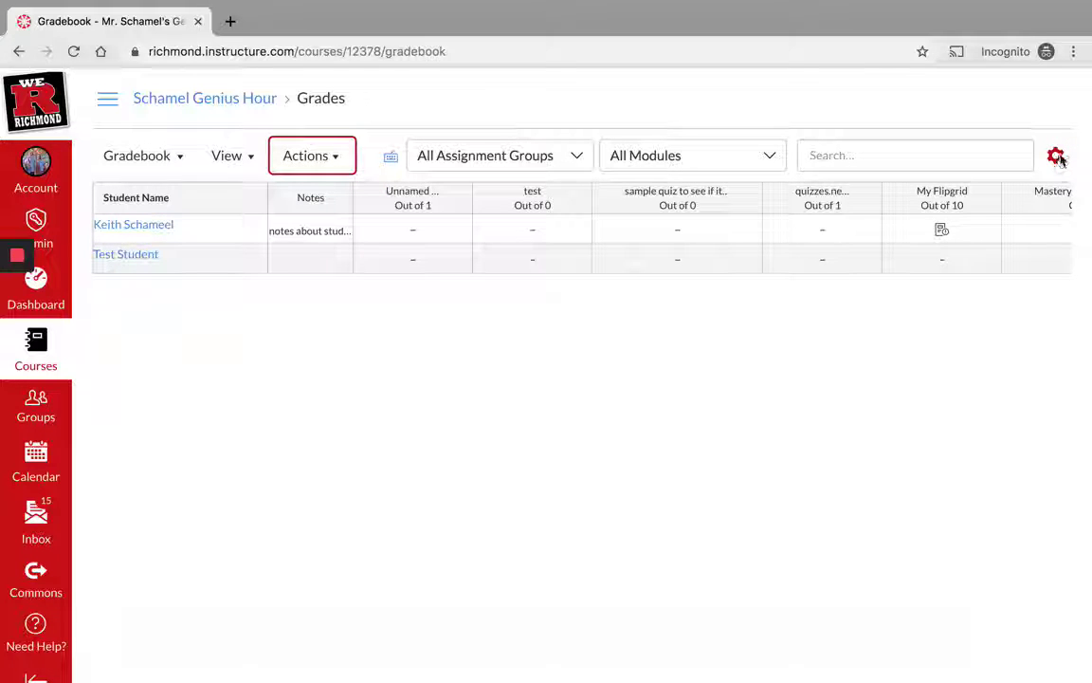
click(1058, 157)
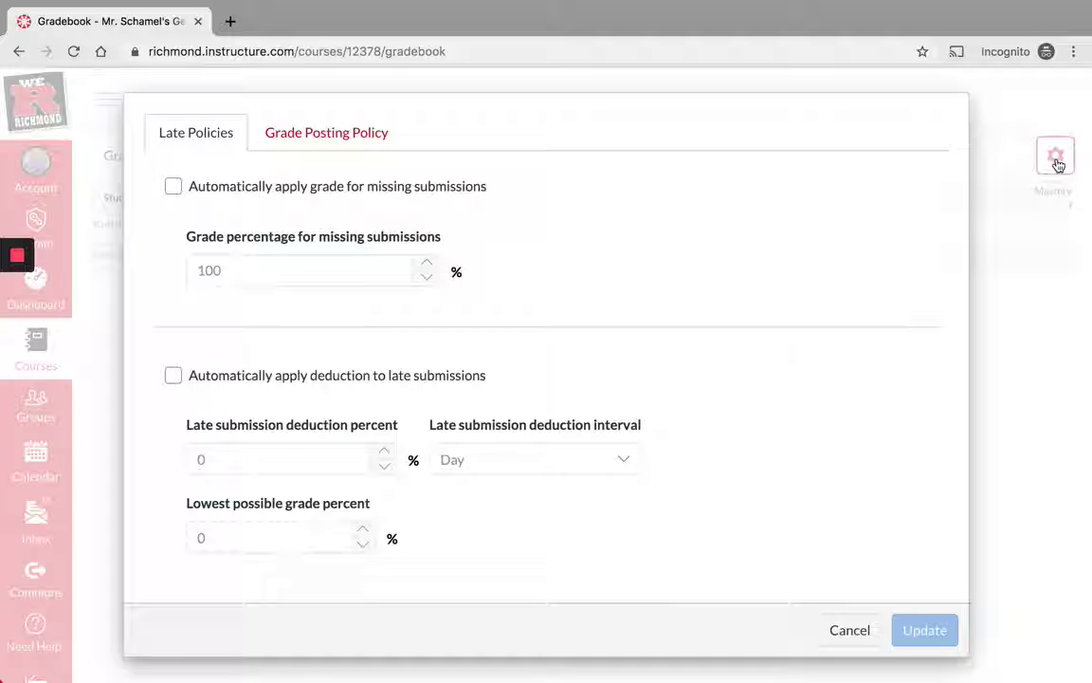
key(Escape)
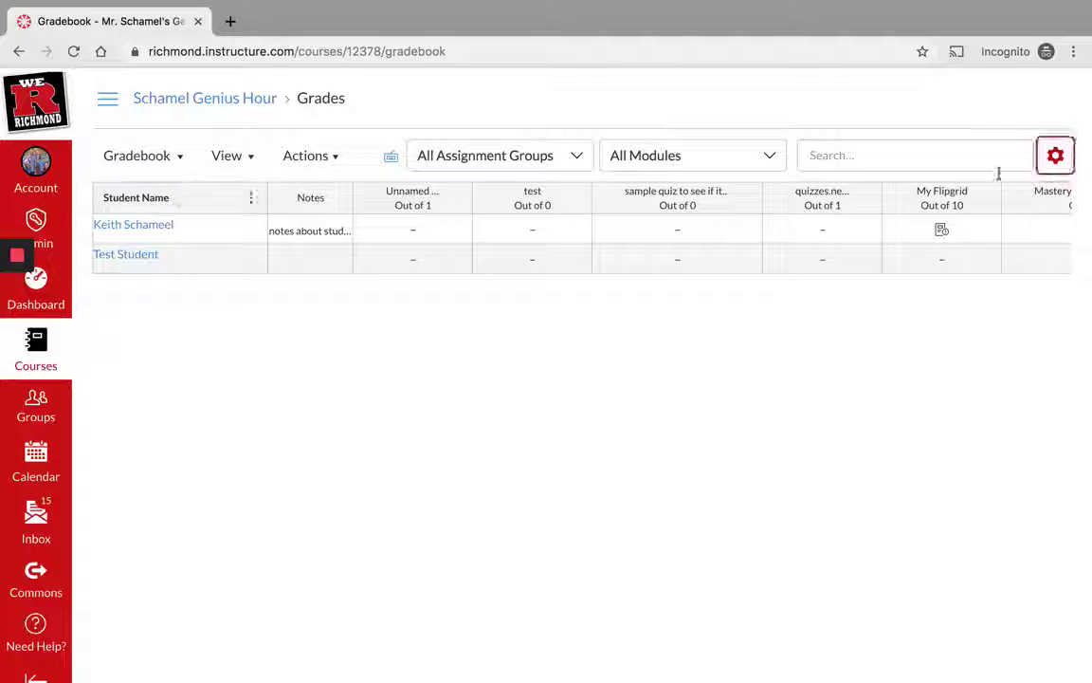
click(1055, 161)
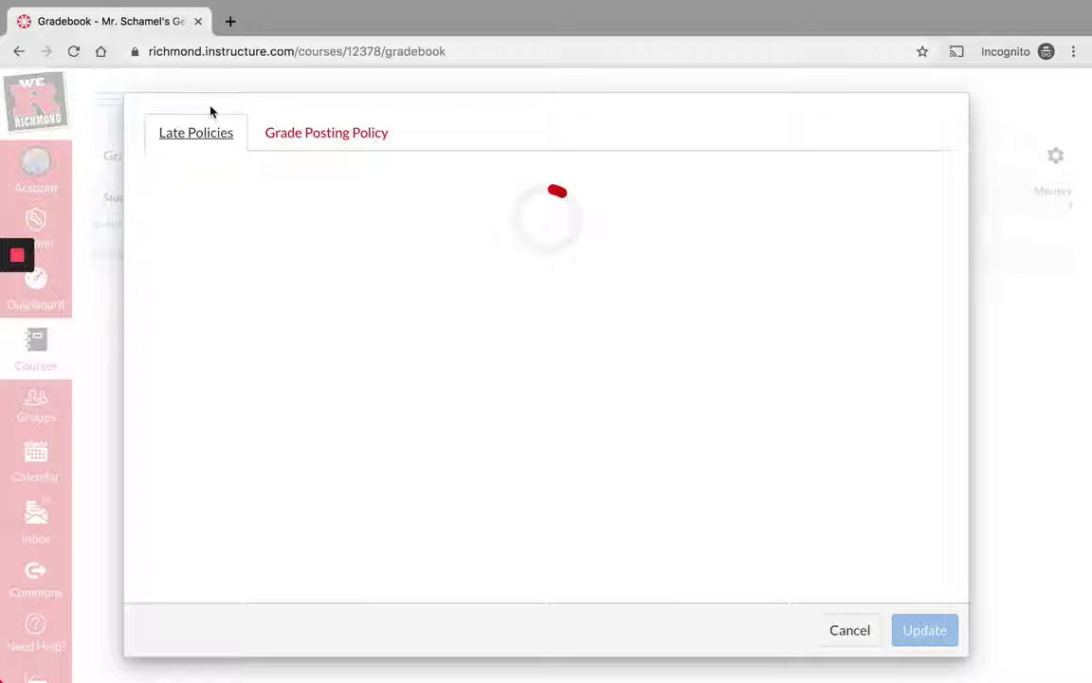
key(Escape)
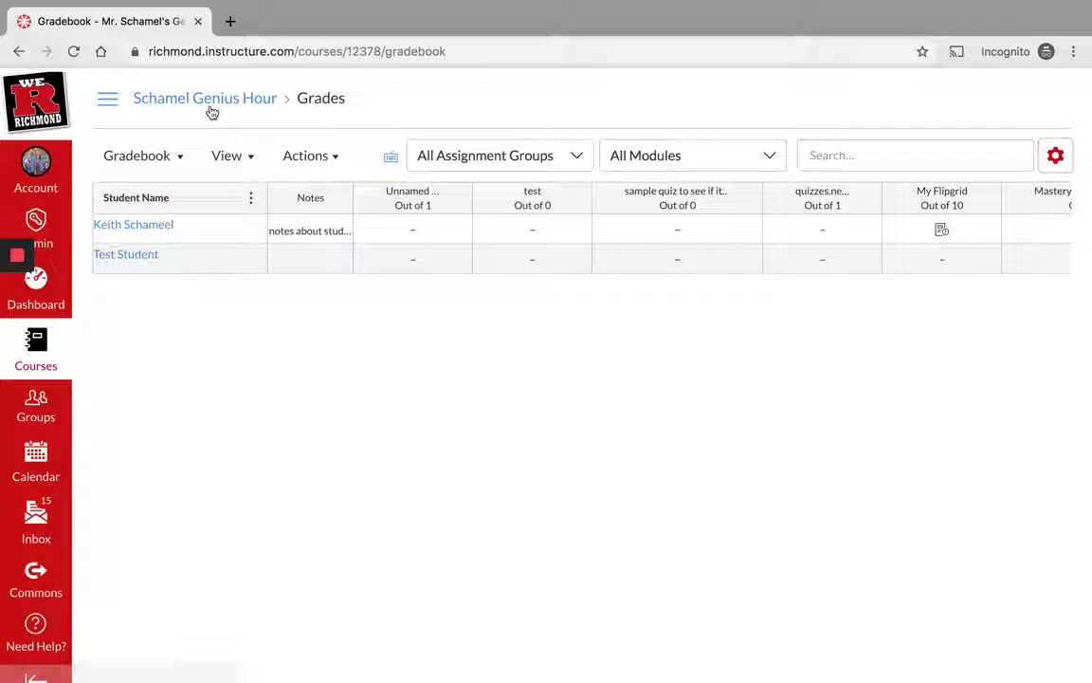
Step: In the gradebook's late policies, automatically apply a 0% grade for missing submissions and enable automatic deductions for late submissions
click(1056, 156)
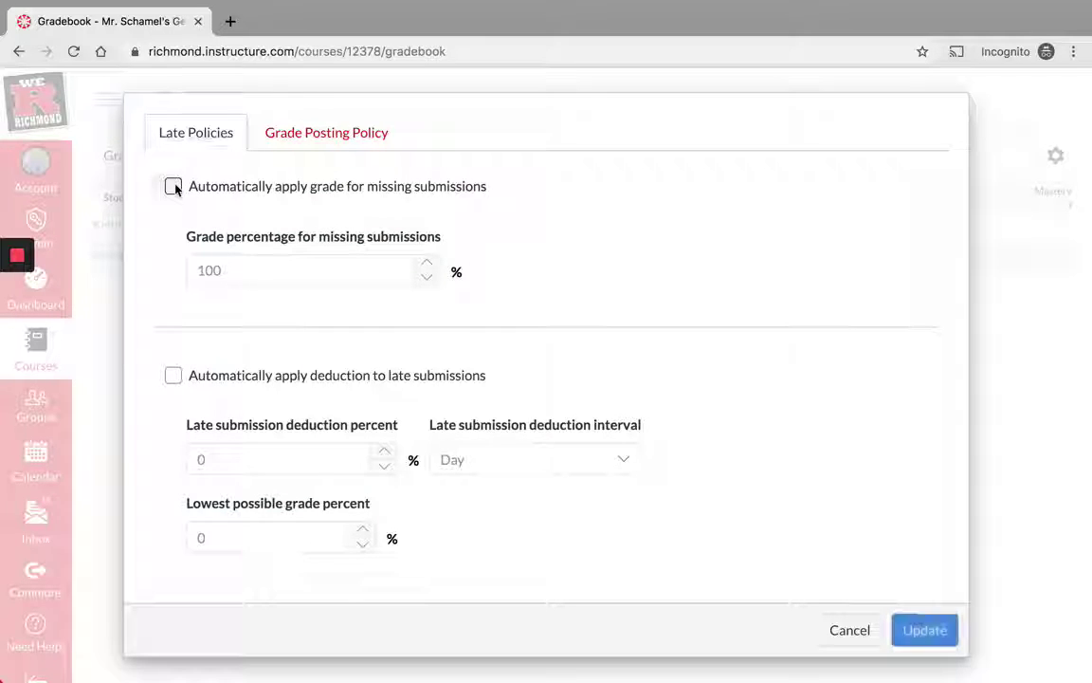
click(174, 186)
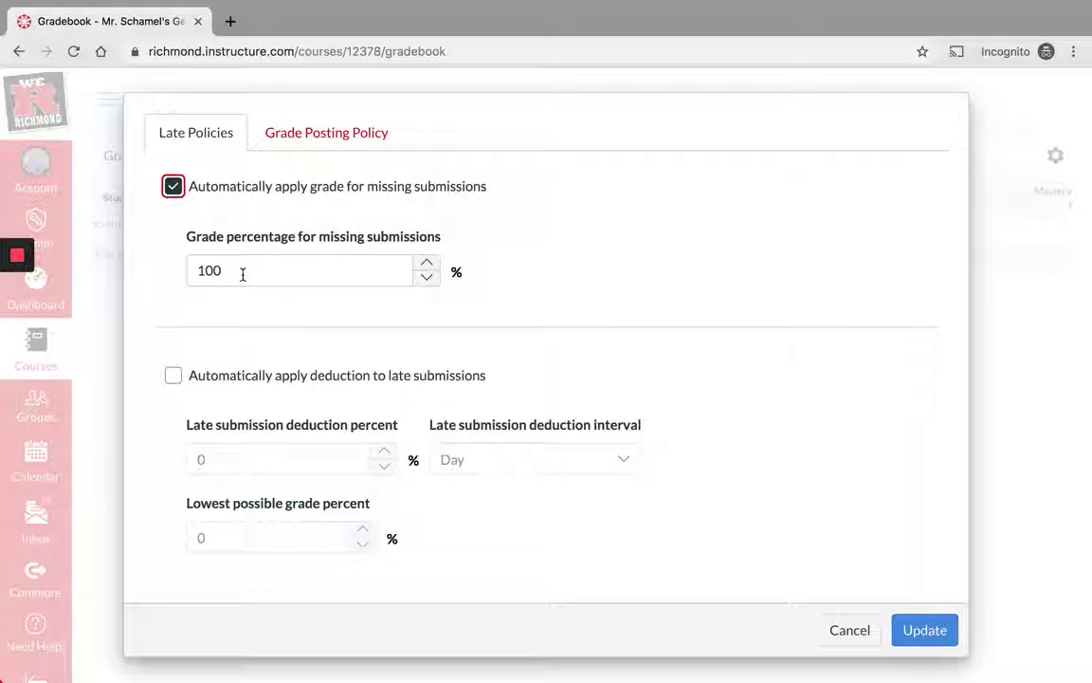
drag(241, 275, 162, 276)
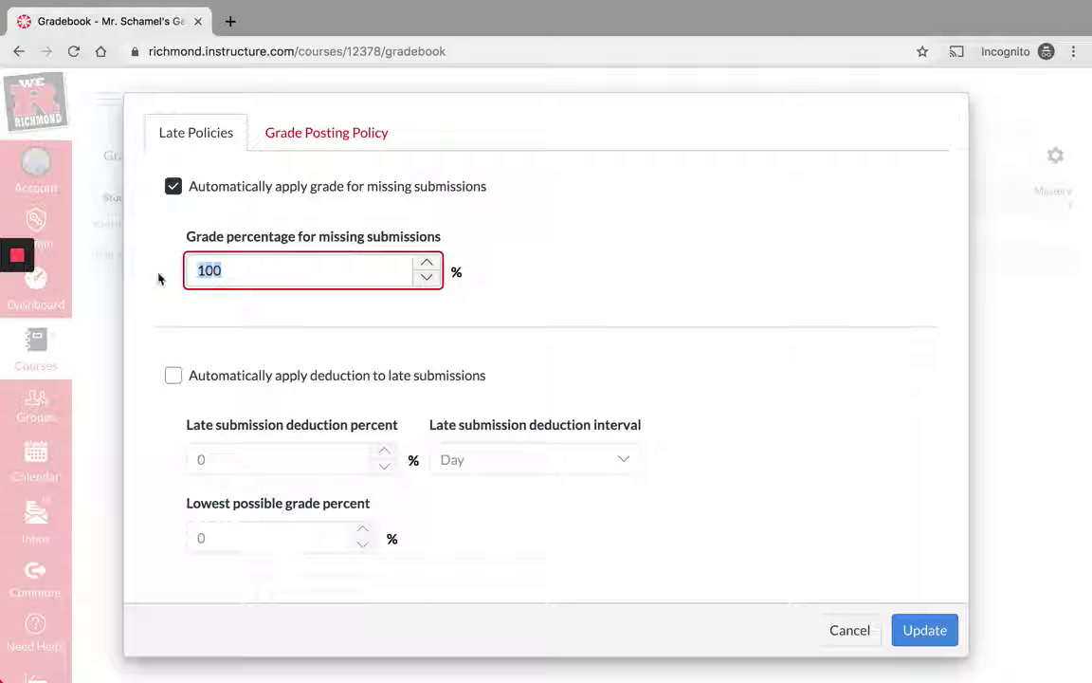
text(0)
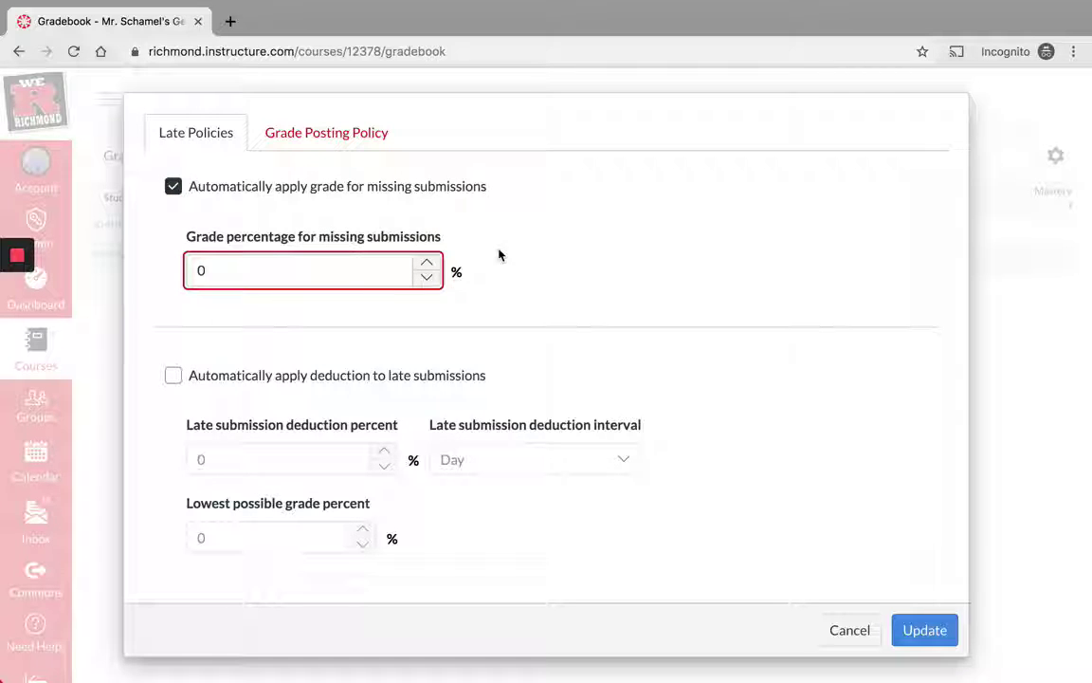
click(500, 254)
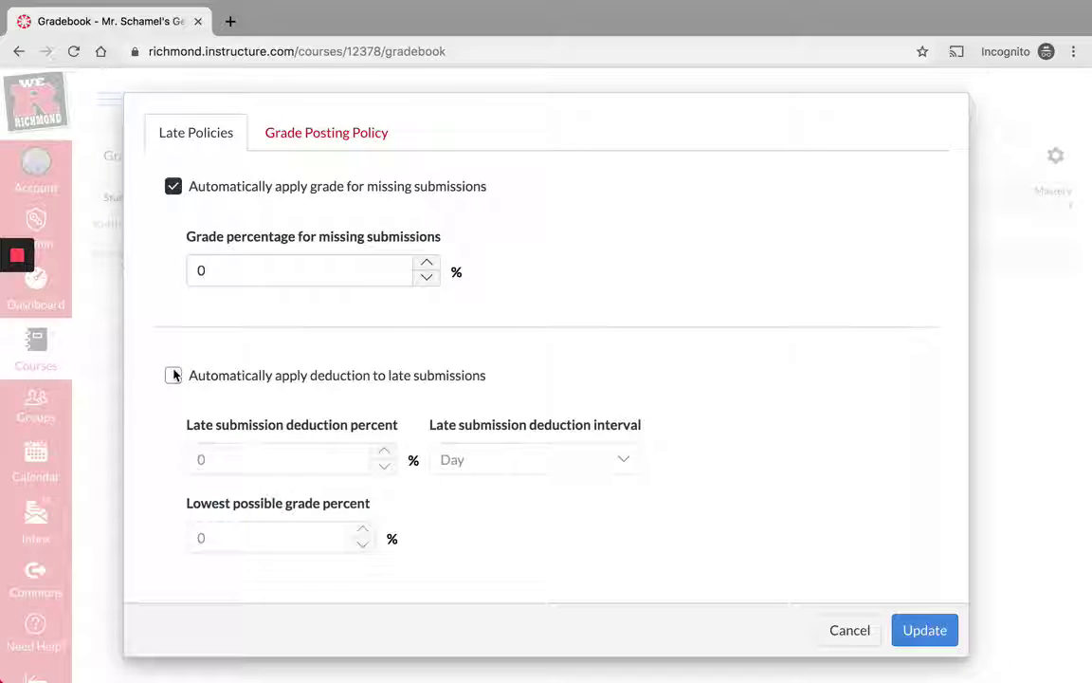
key(space)
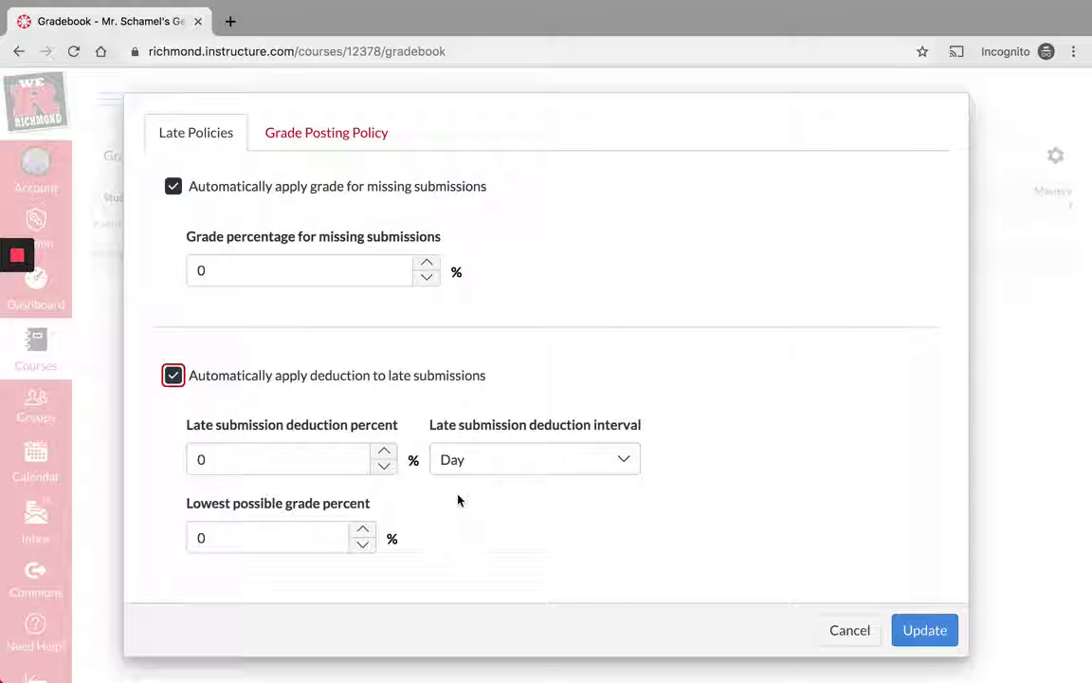
Step: Try the Manually Post Grades option in the grade posting policy, and cancel the gradebook settings without saving
click(335, 138)
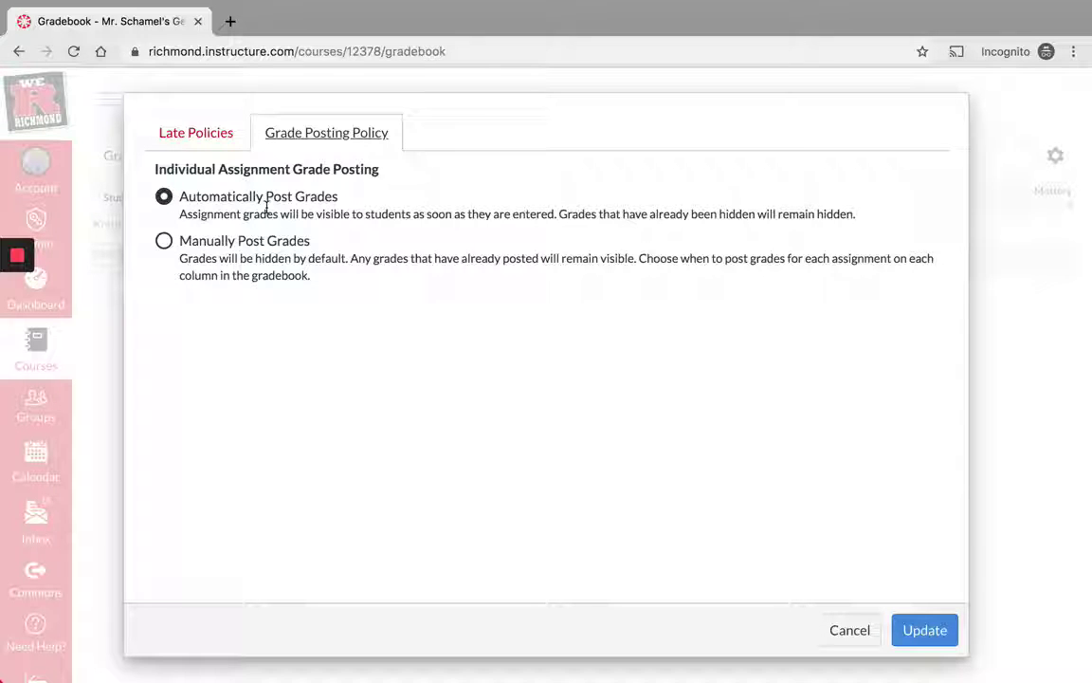
click(164, 243)
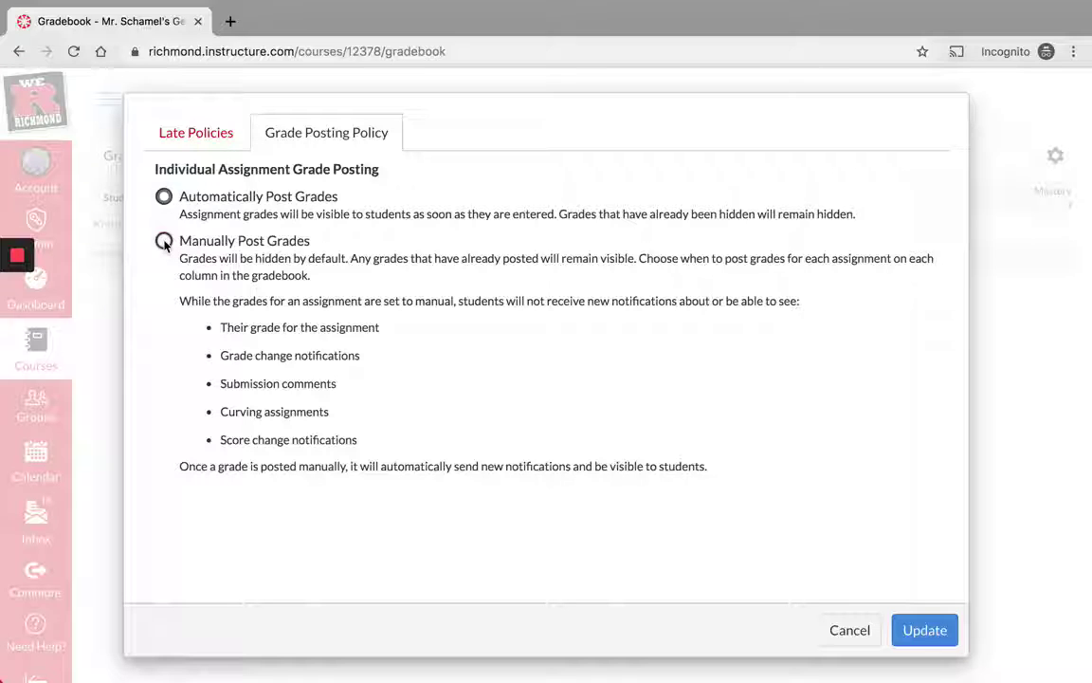
click(164, 243)
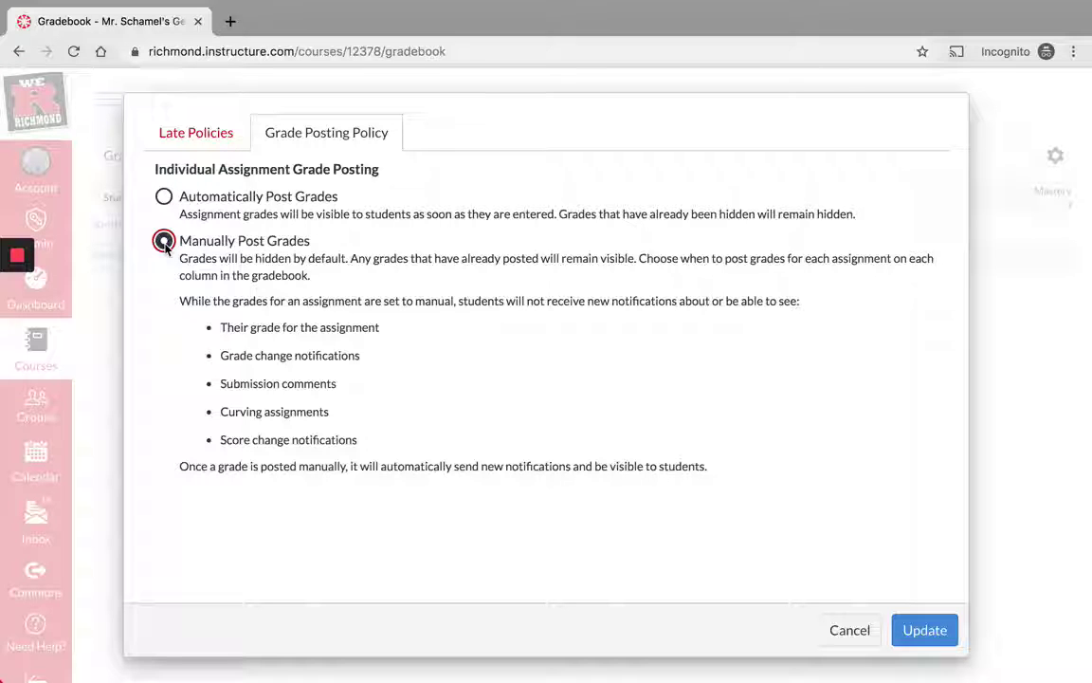
click(849, 632)
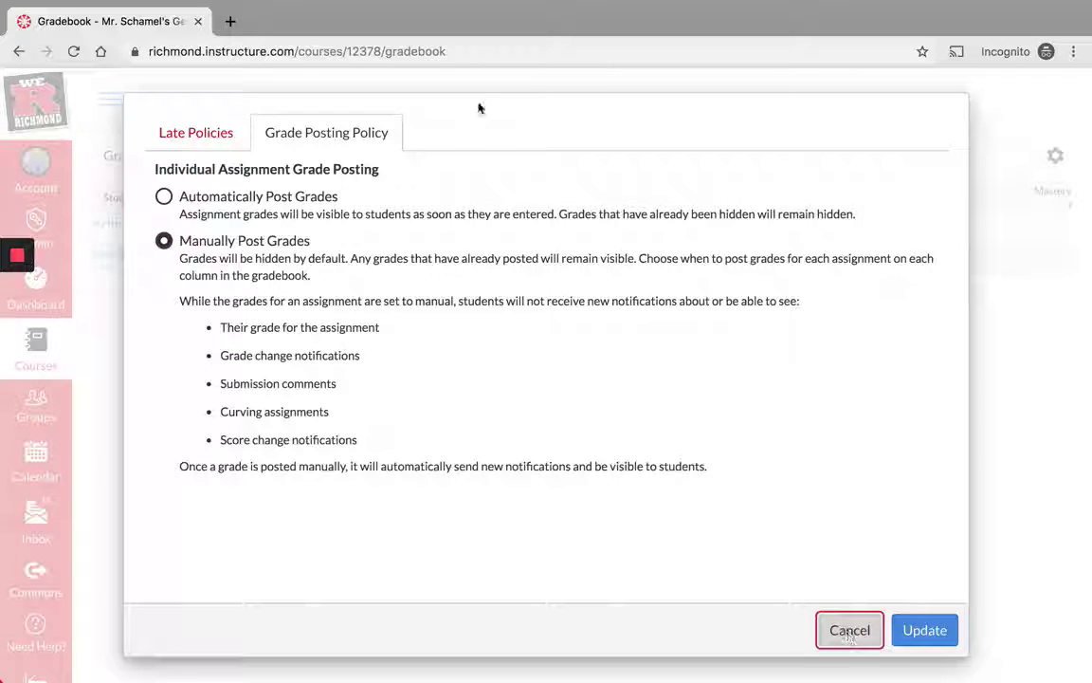